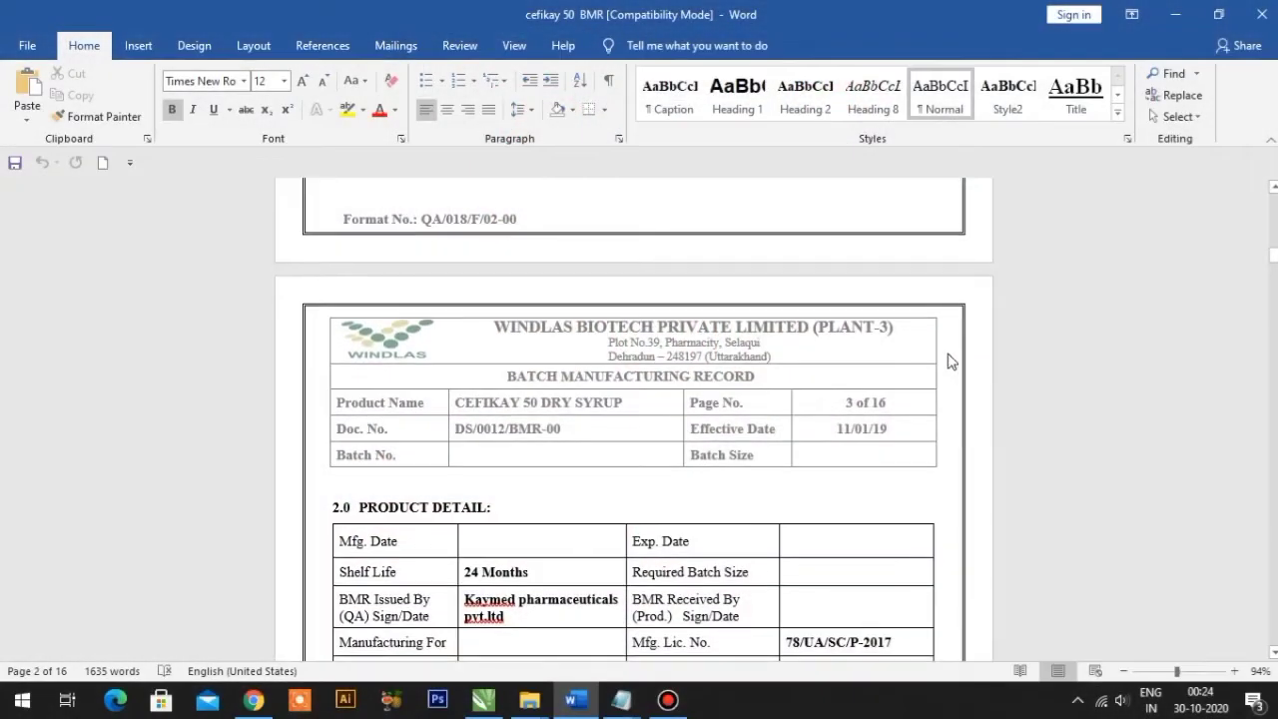
Bring Chrome to the front and go to wordtojpeg.com
left_click(258, 704)
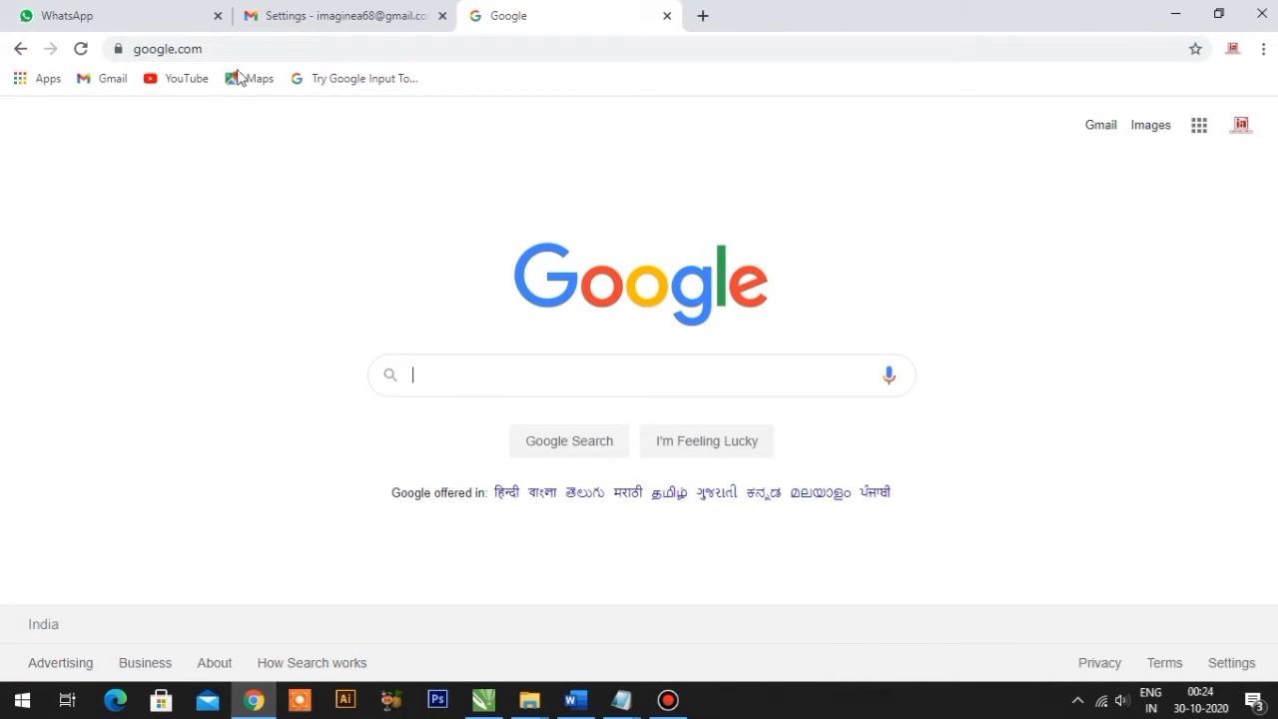
left_click(216, 50)
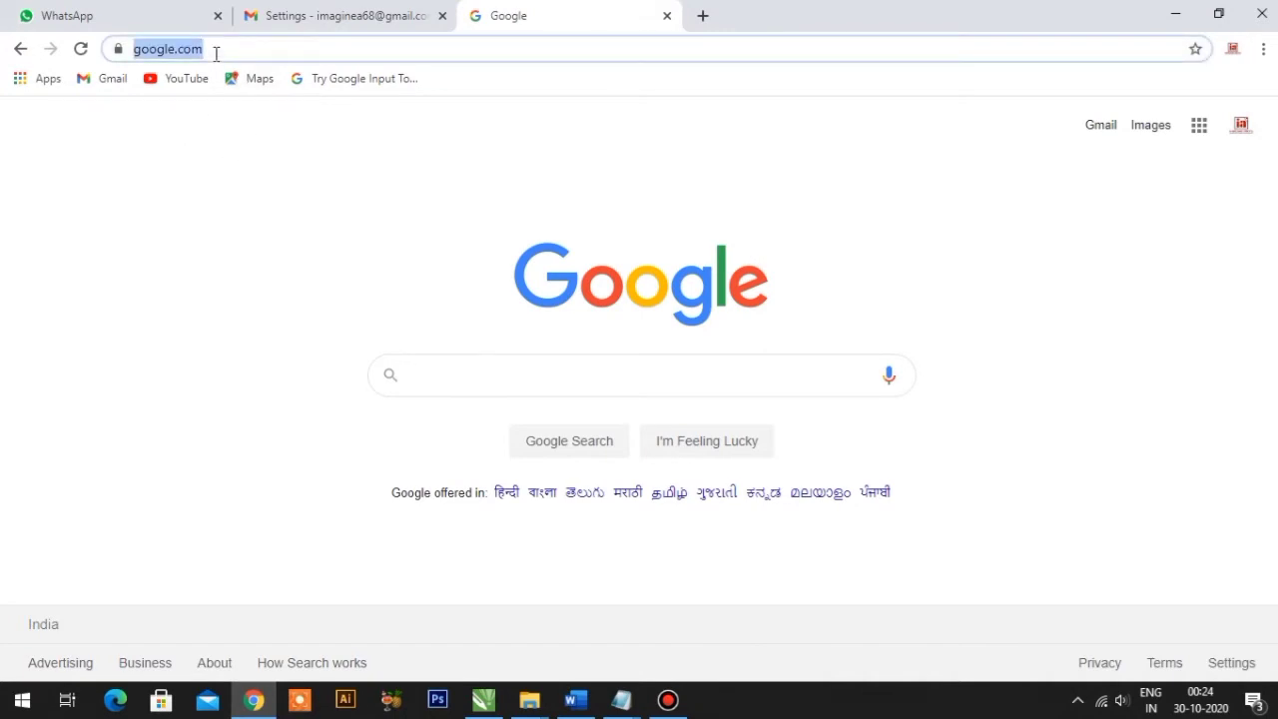
type("wo")
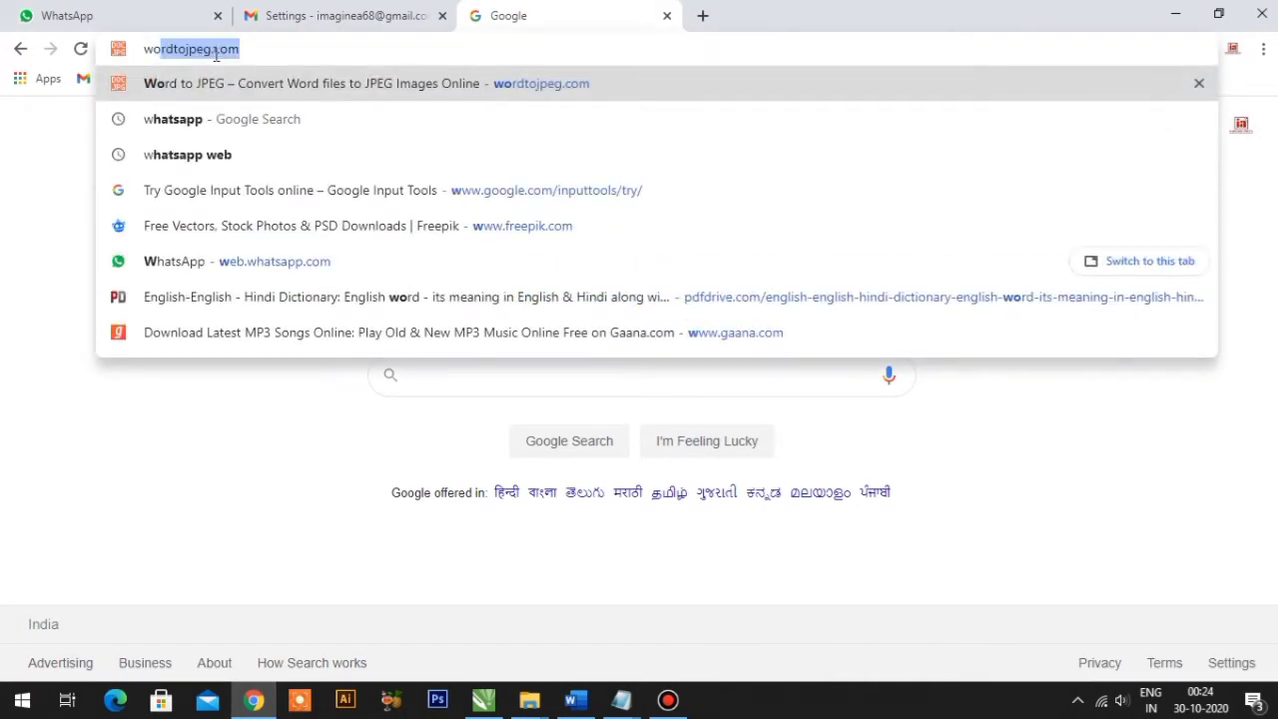
type("rdto")
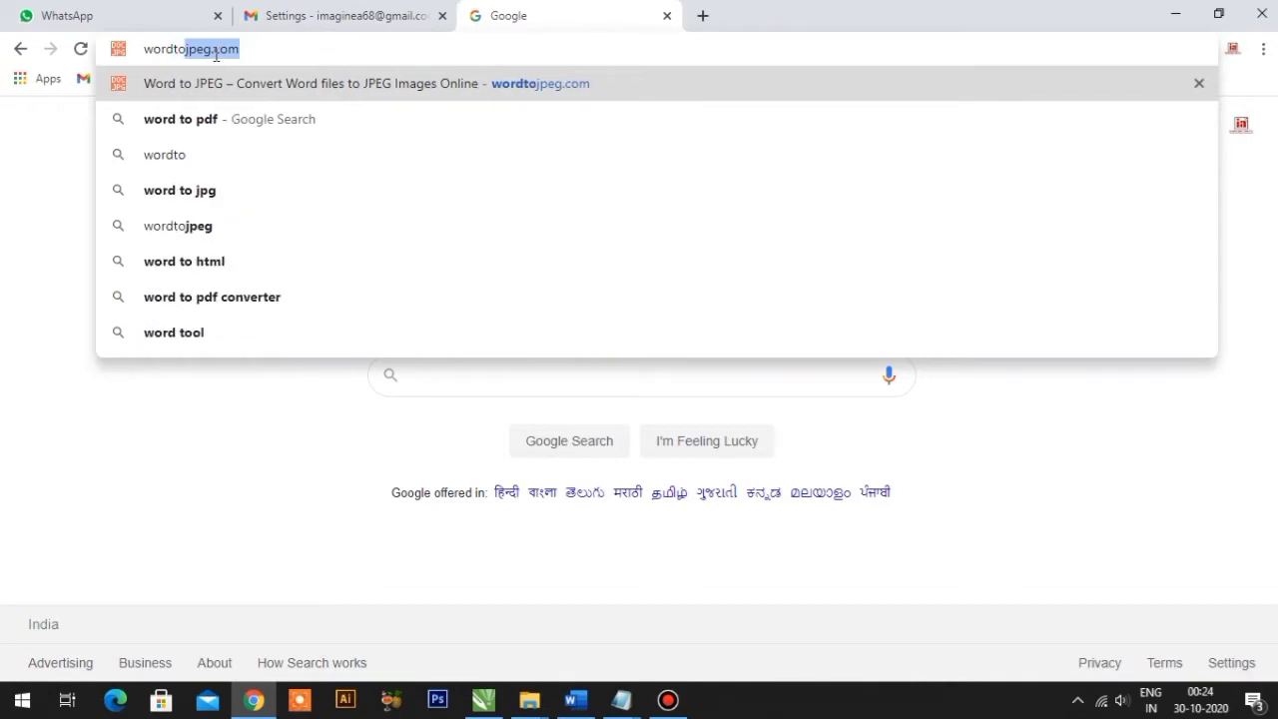
type("jpeg.")
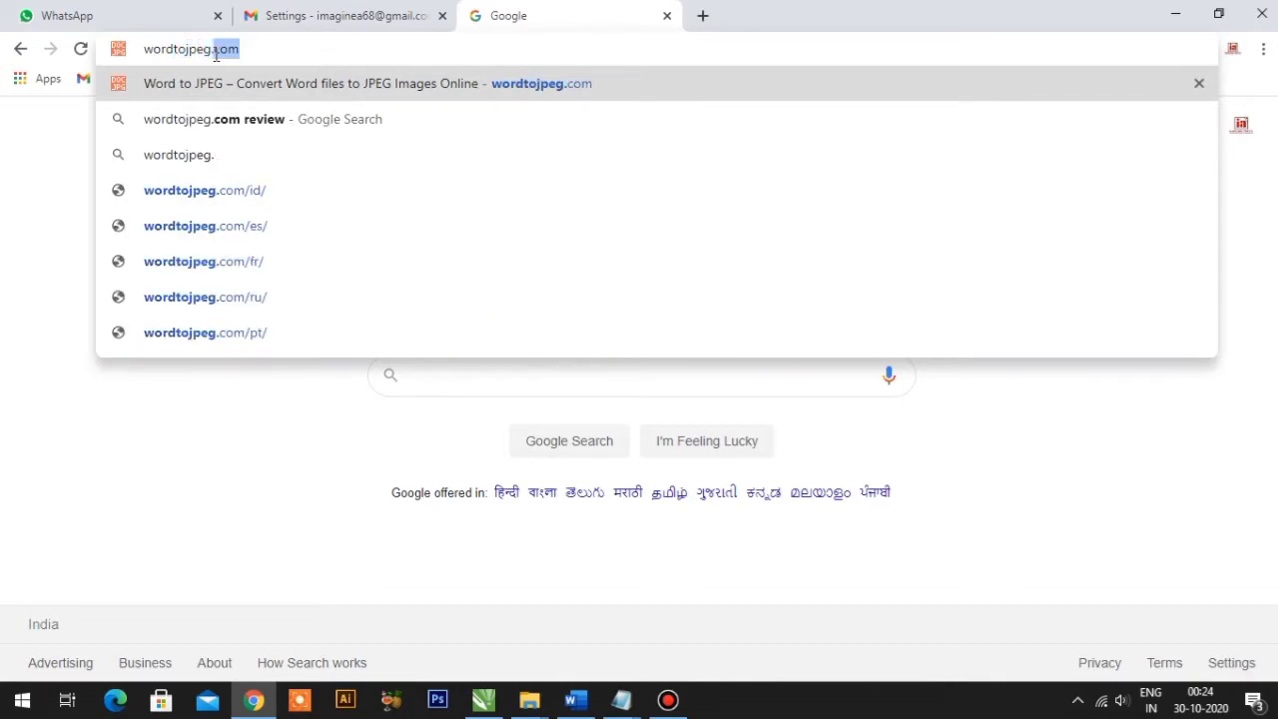
type("com")
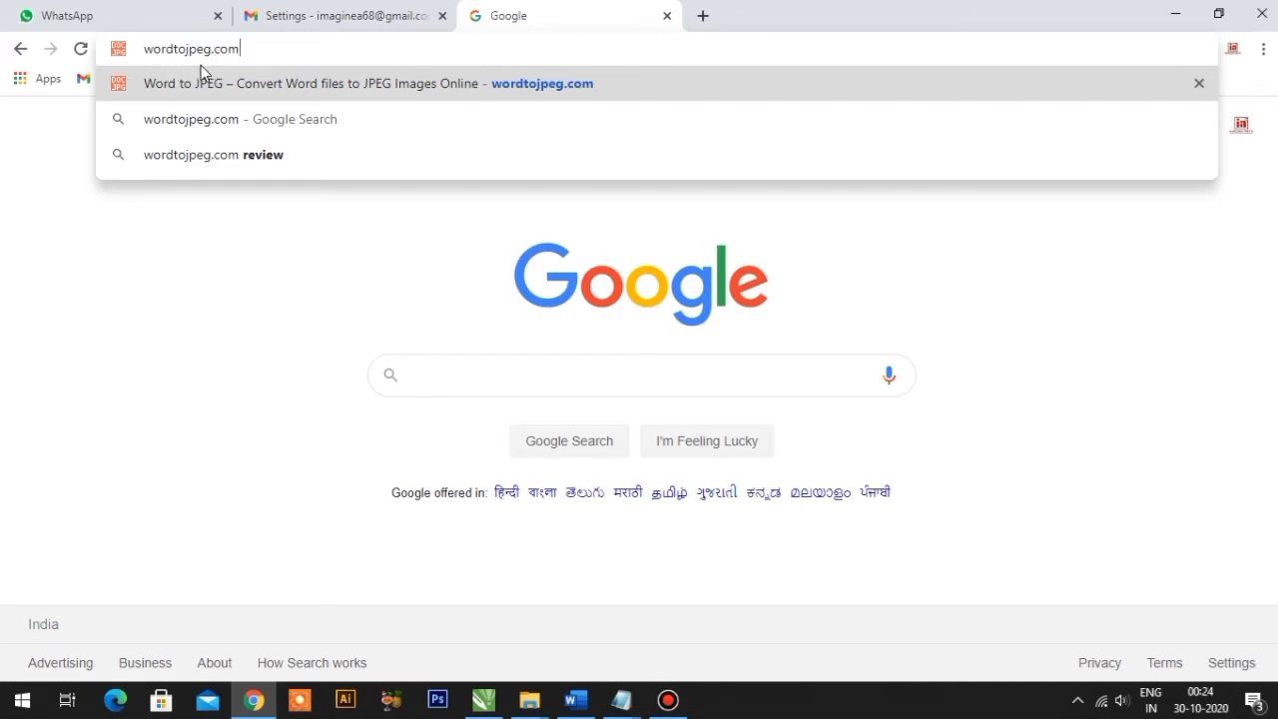
key("Return")
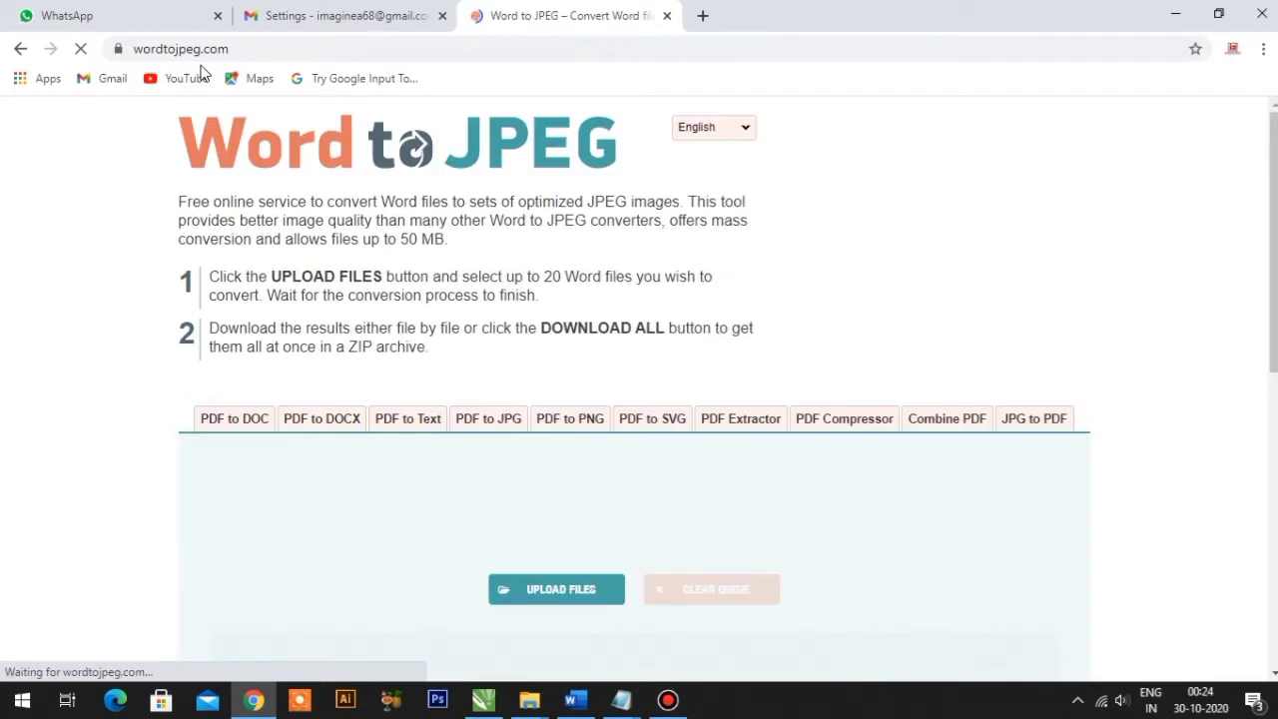
Keep the site language on English and bring up the UPLOAD FILES picker
left_click(699, 130)
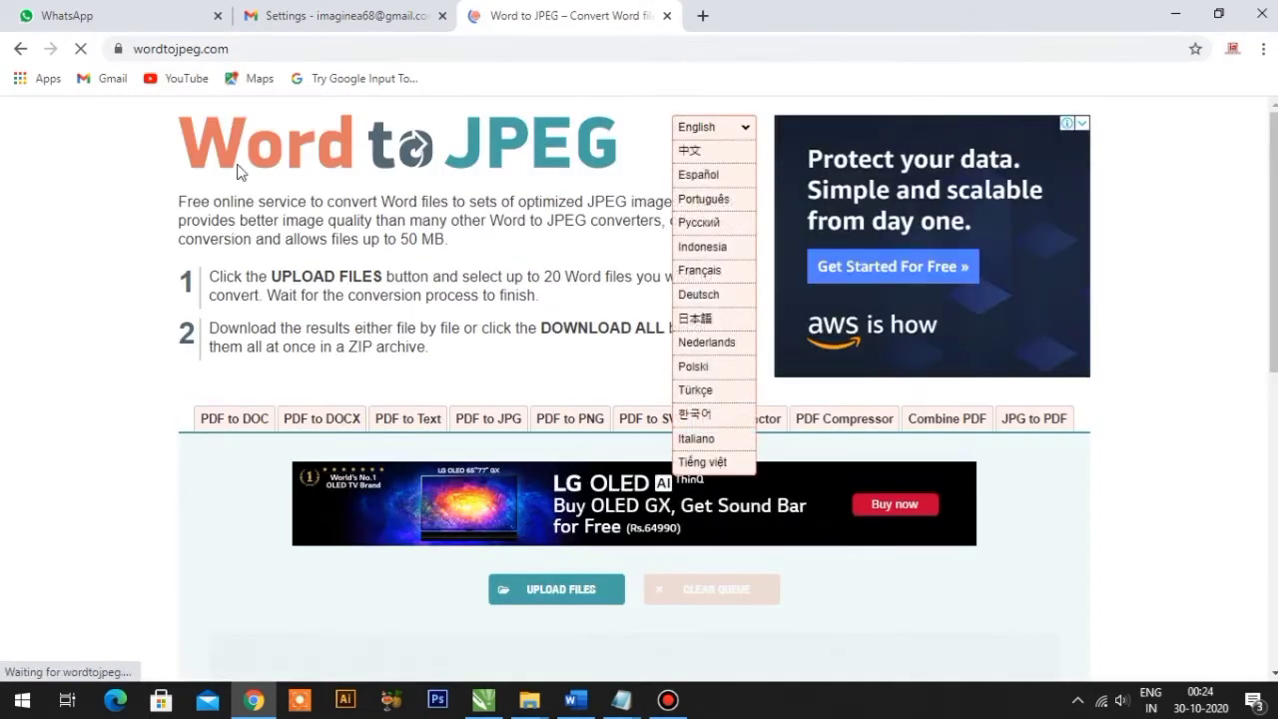
left_click(203, 185)
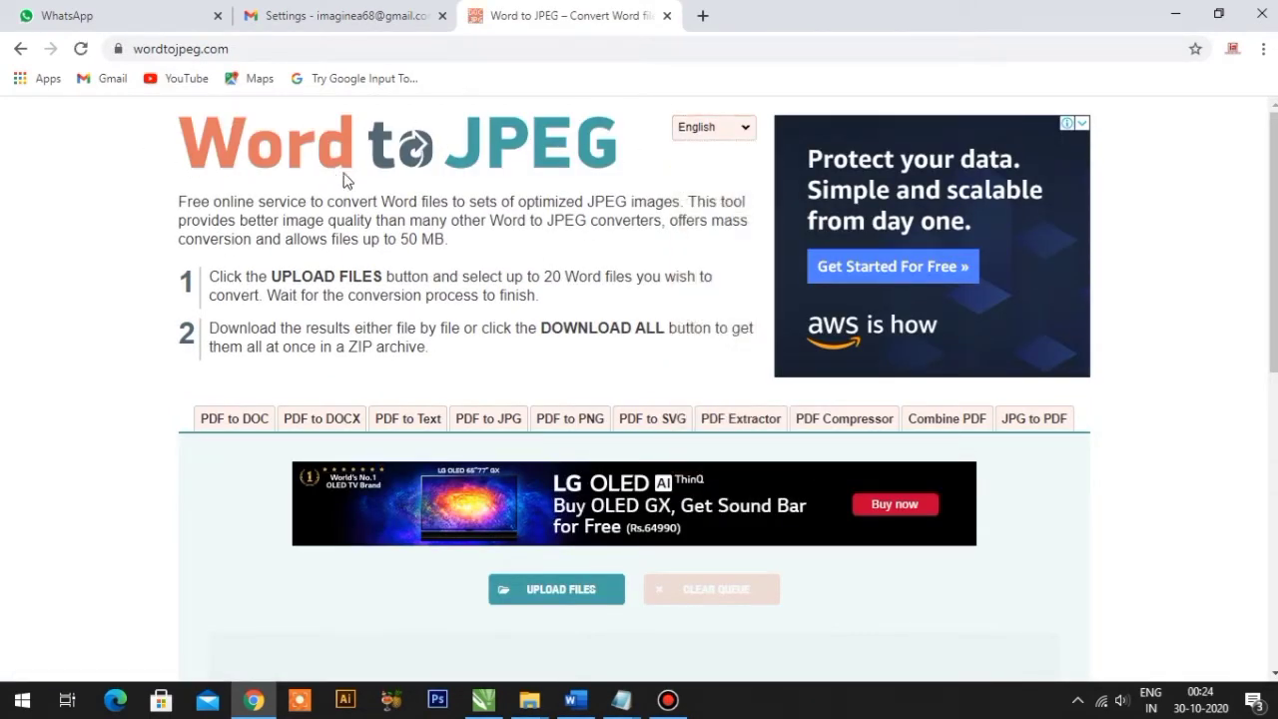
scroll(451, 183, "down", 1)
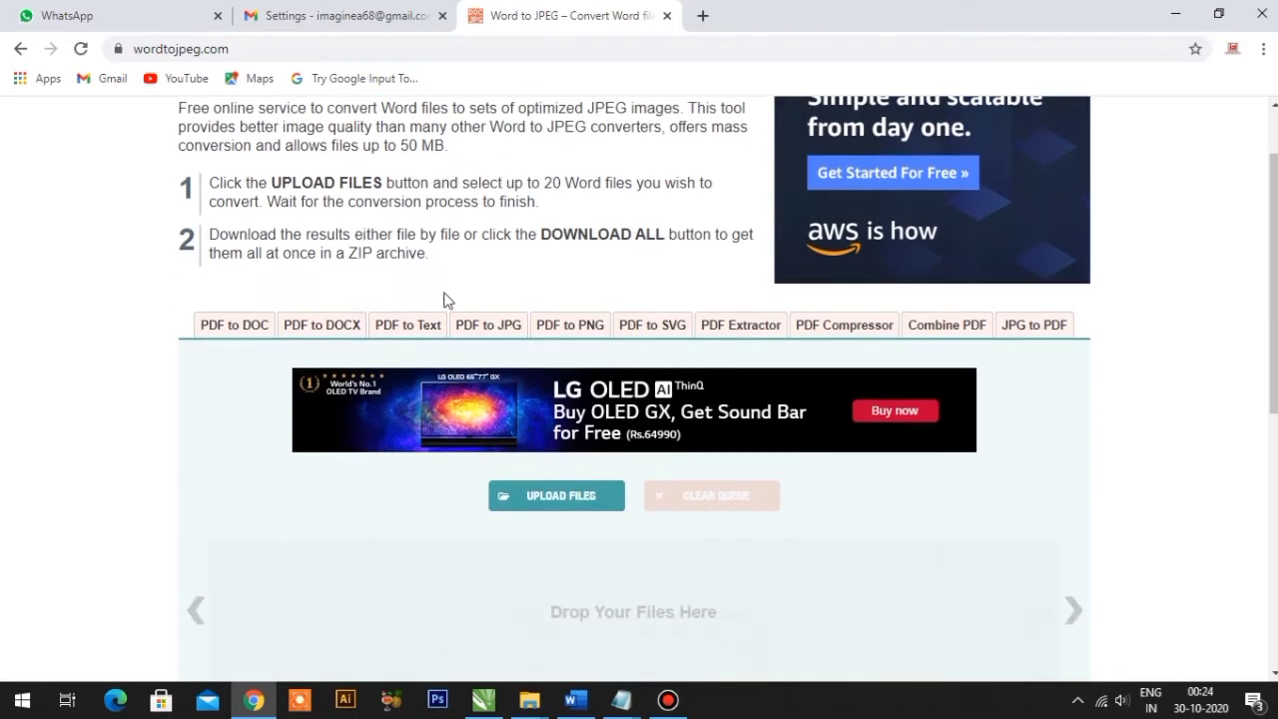
left_click(564, 502)
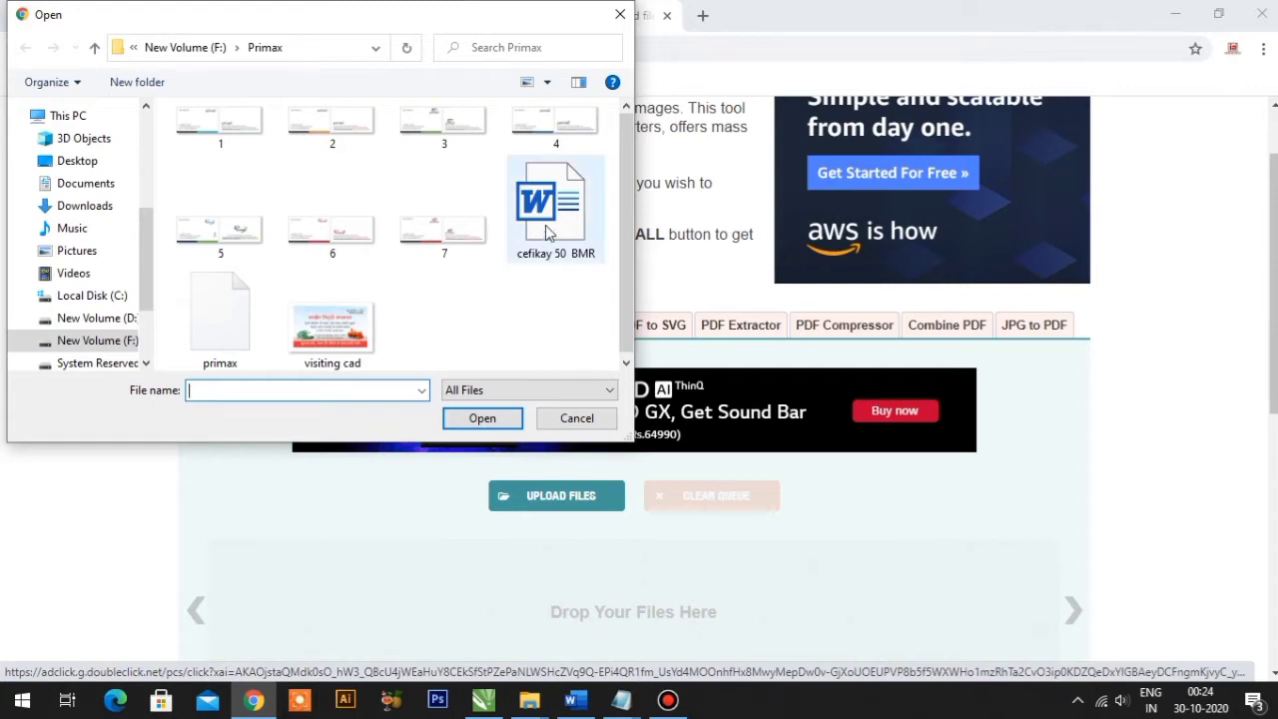
Upload cefikay 50 BMR from F:\Primax for conversion
left_click(547, 228)
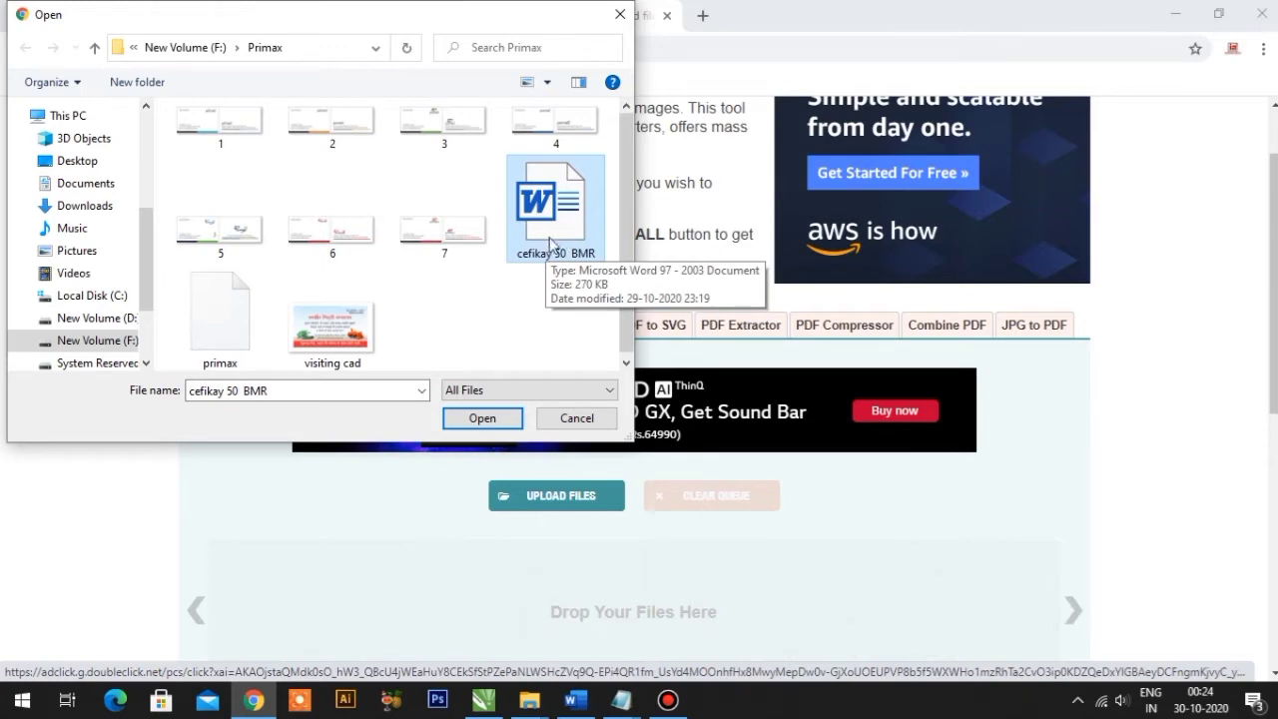
left_click(483, 420)
scroll(460, 397, "down", 1)
After the conversion finishes, download the page images as wordtojpeg.zip
scroll(460, 398, "down", 1)
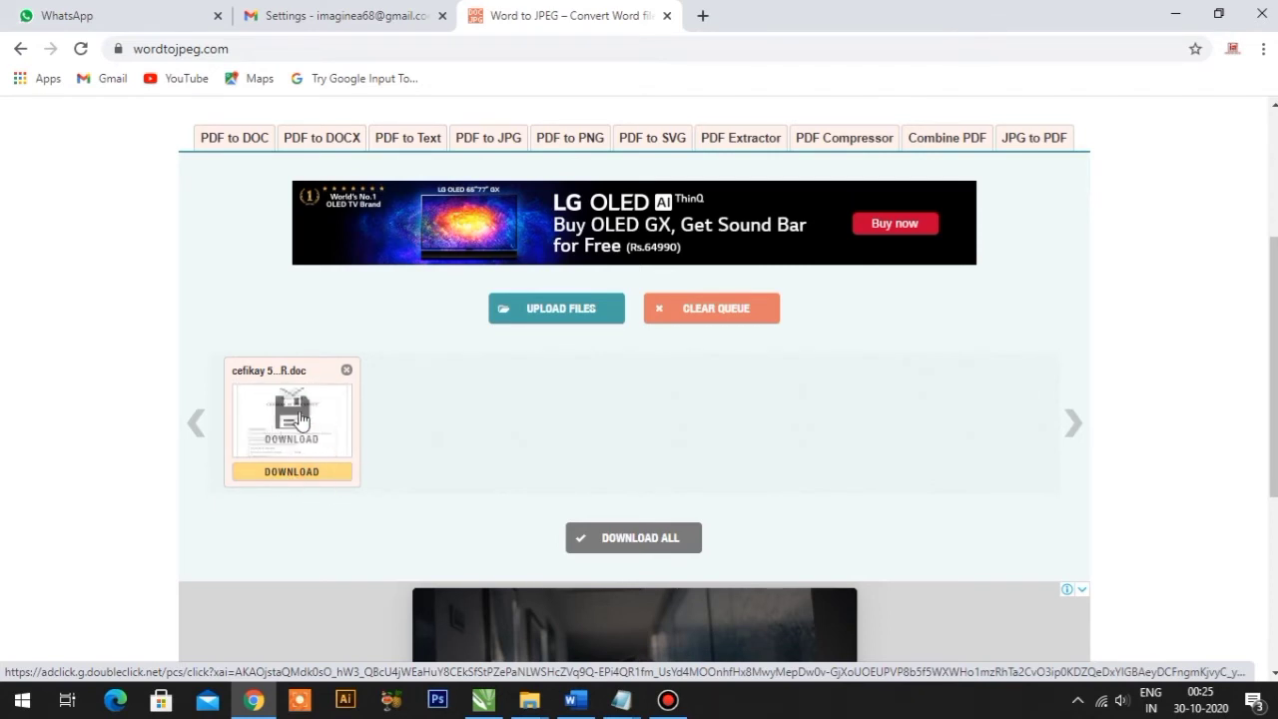
left_click(630, 544)
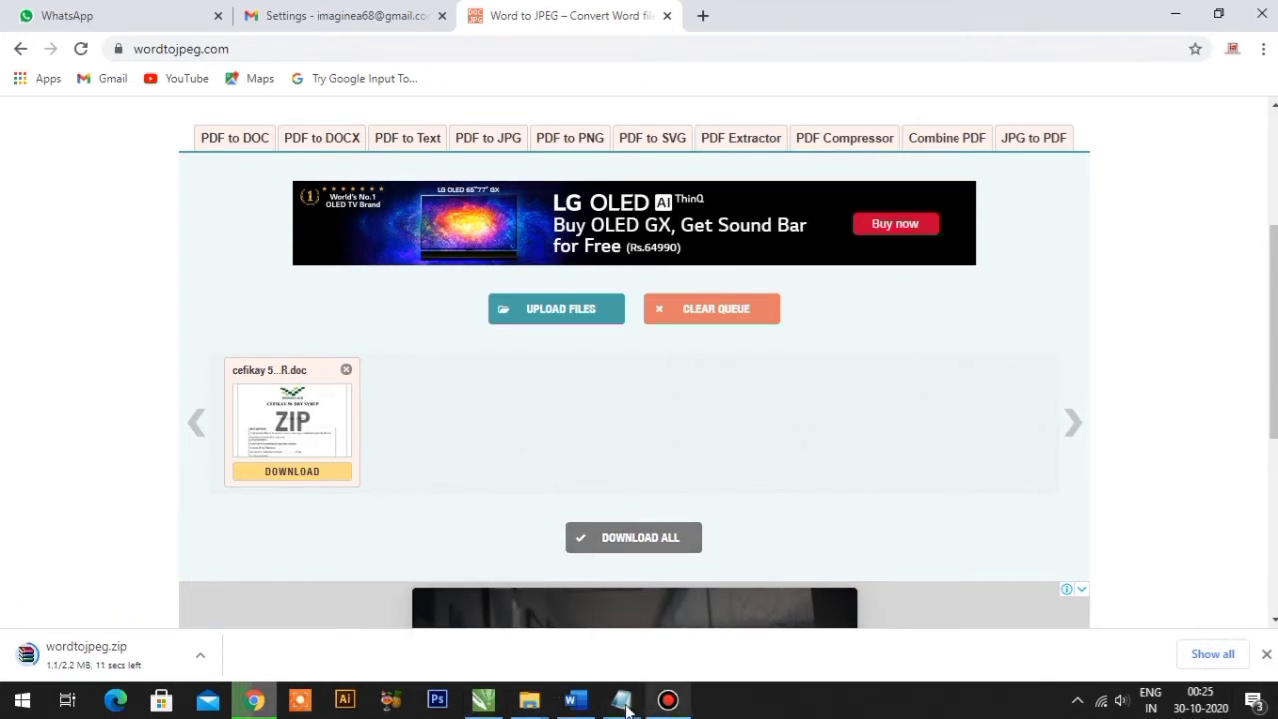
left_click(575, 701)
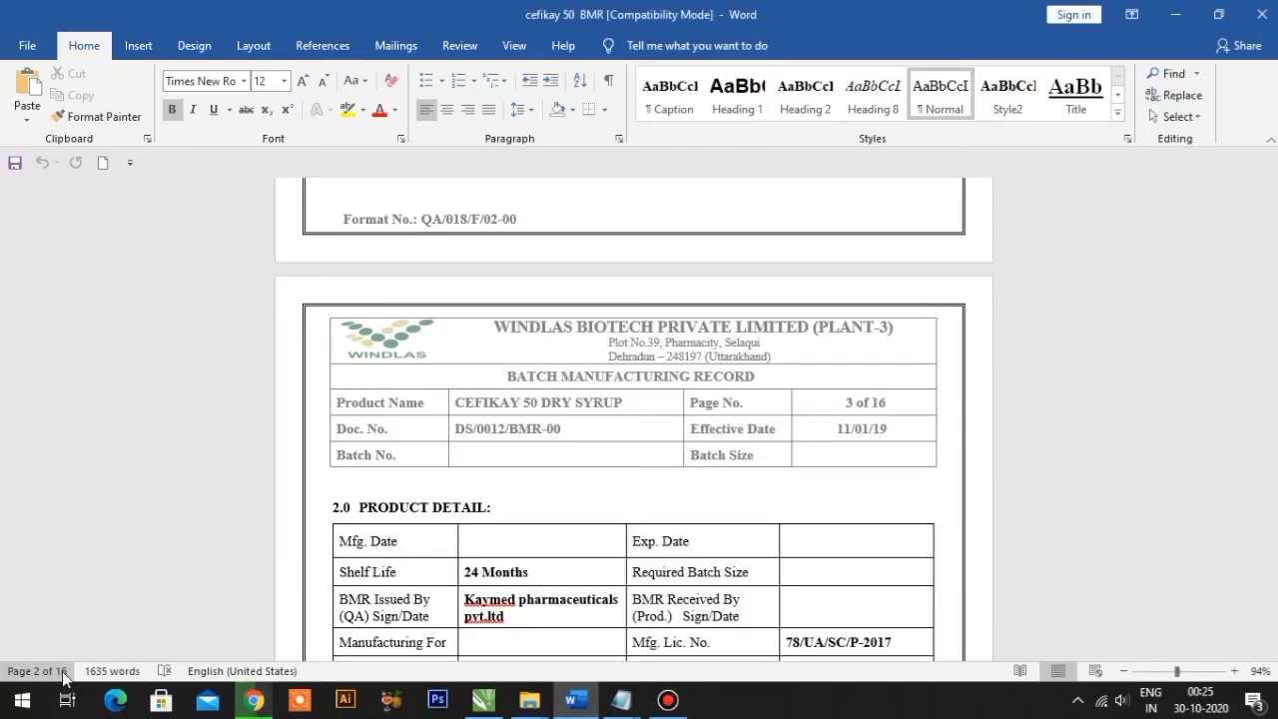
left_click(254, 702)
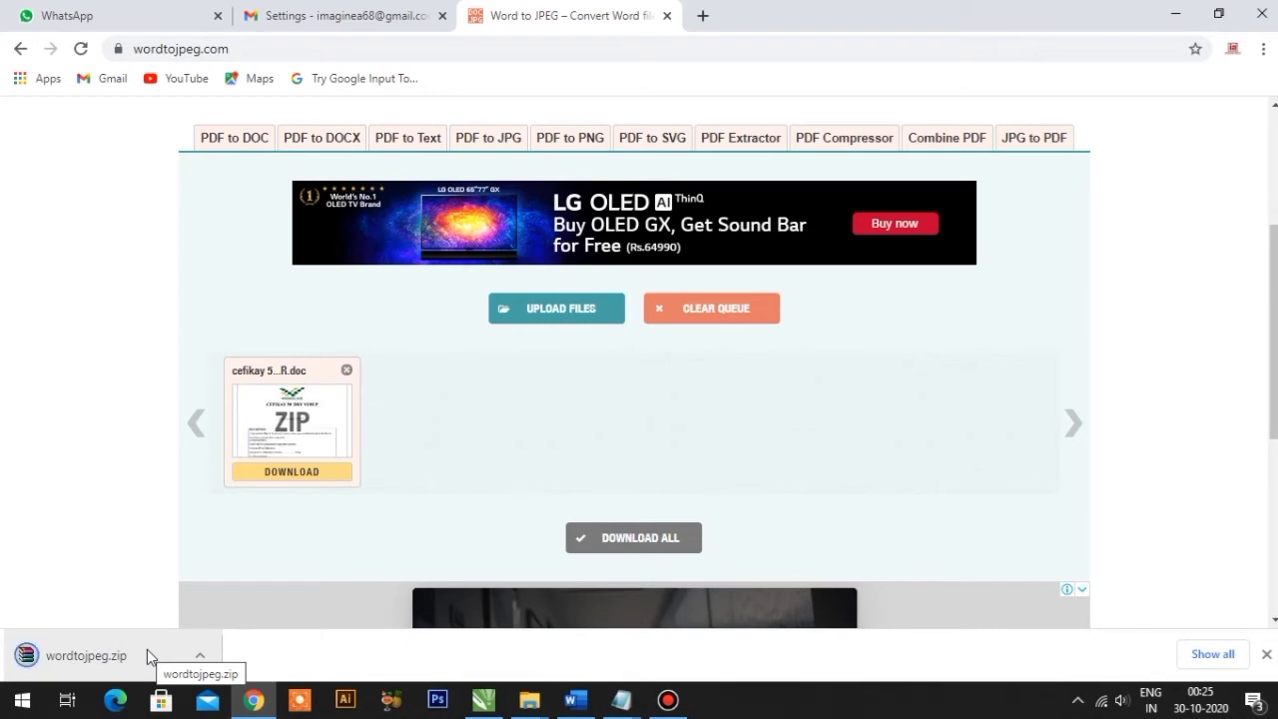
Show wordtojpeg.zip in Downloads, extract it to a wordtojpeg folder, and open that folder
left_click(201, 657)
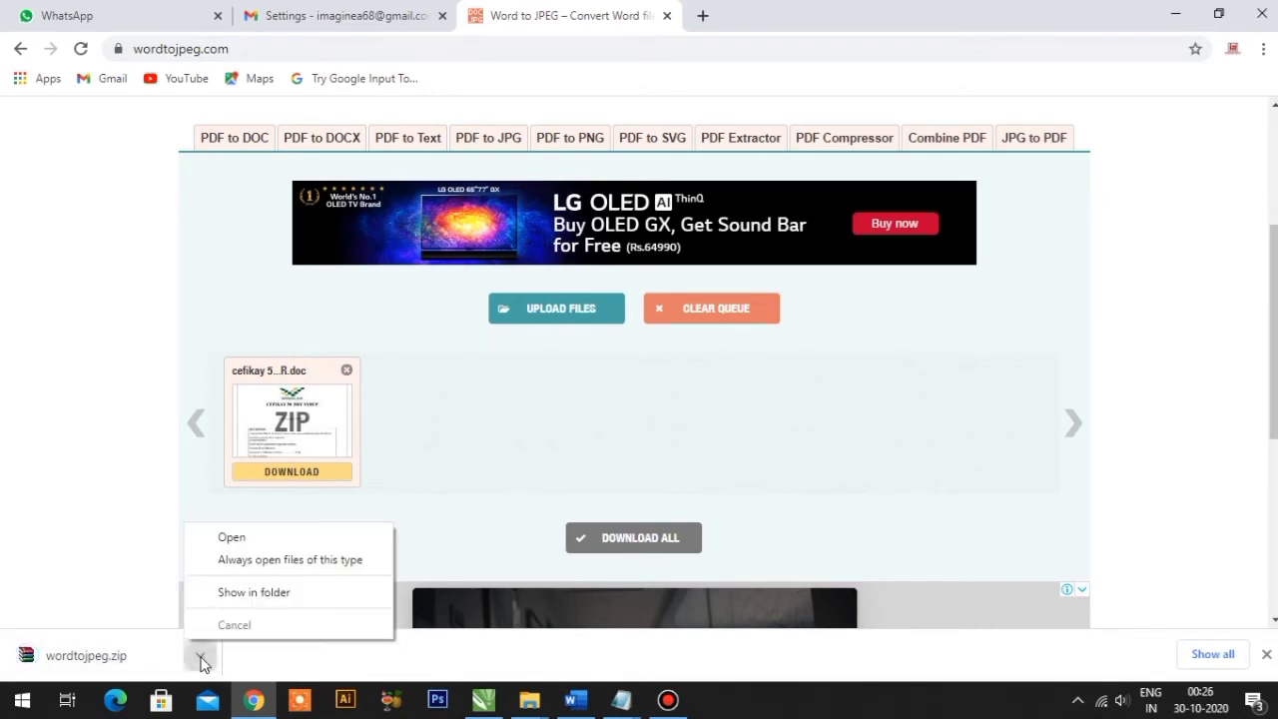
left_click(237, 605)
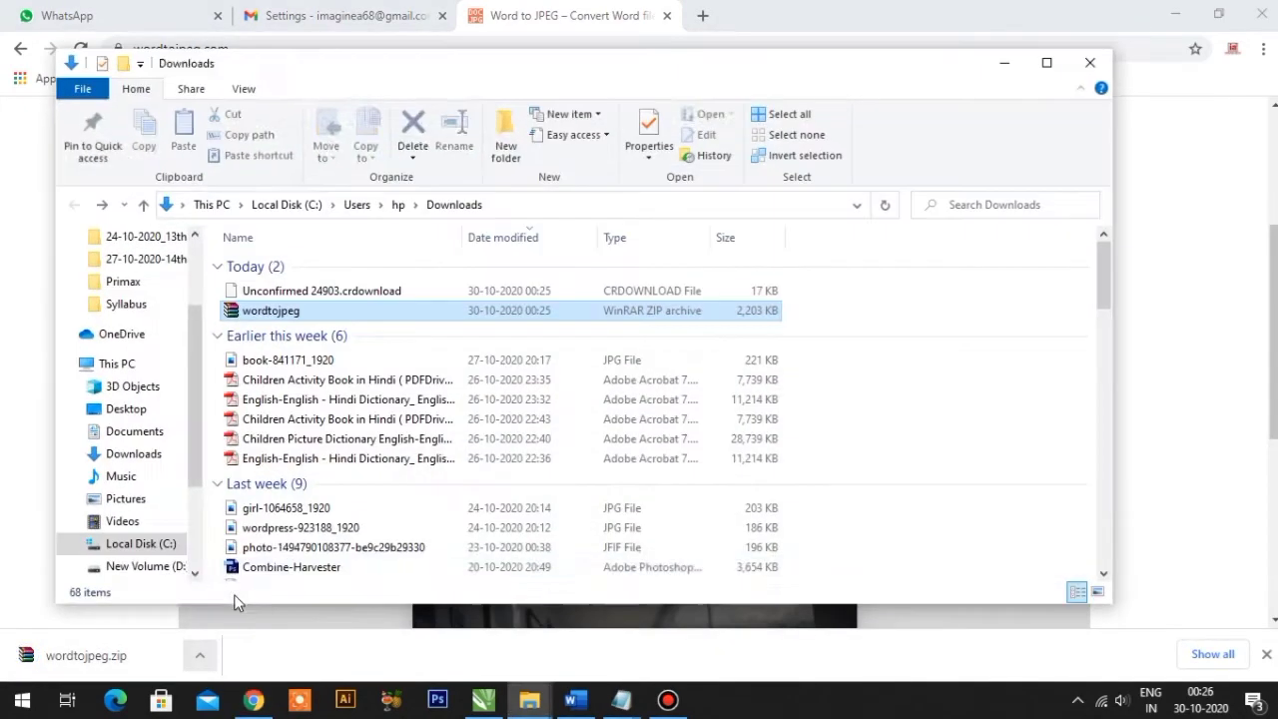
right_click(271, 316)
left_click(338, 345)
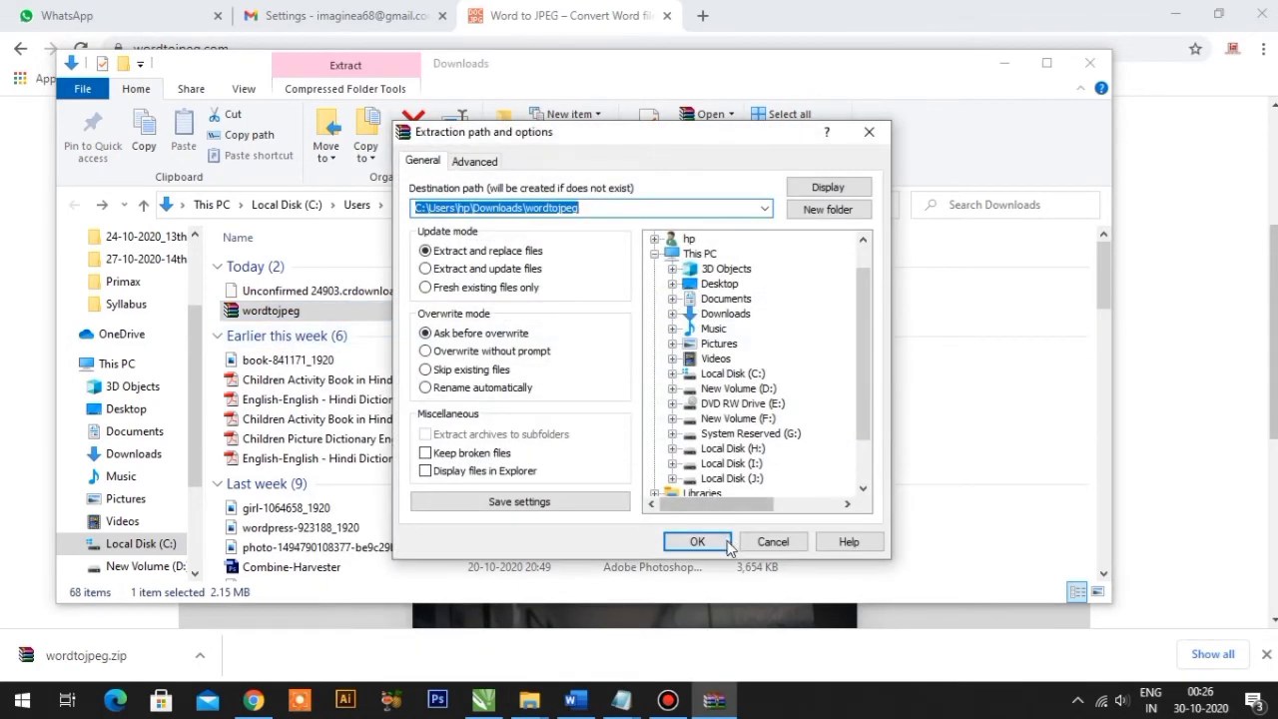
left_click(713, 549)
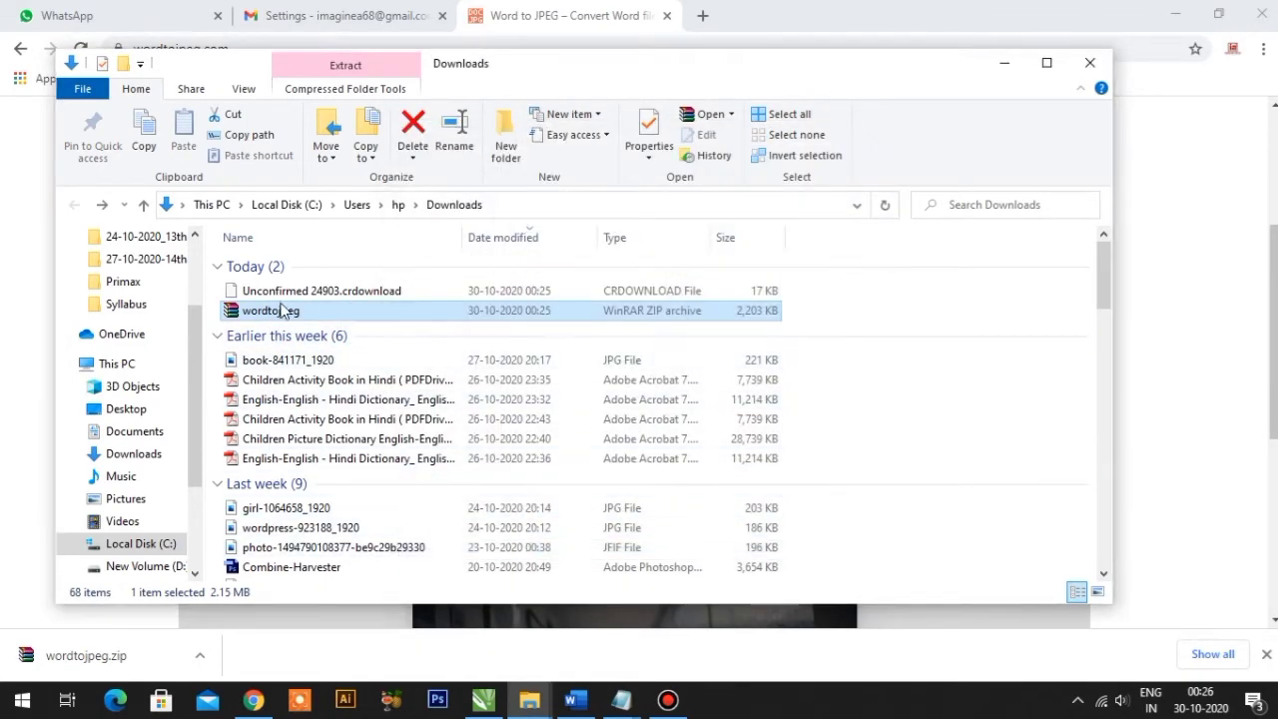
left_click(266, 317)
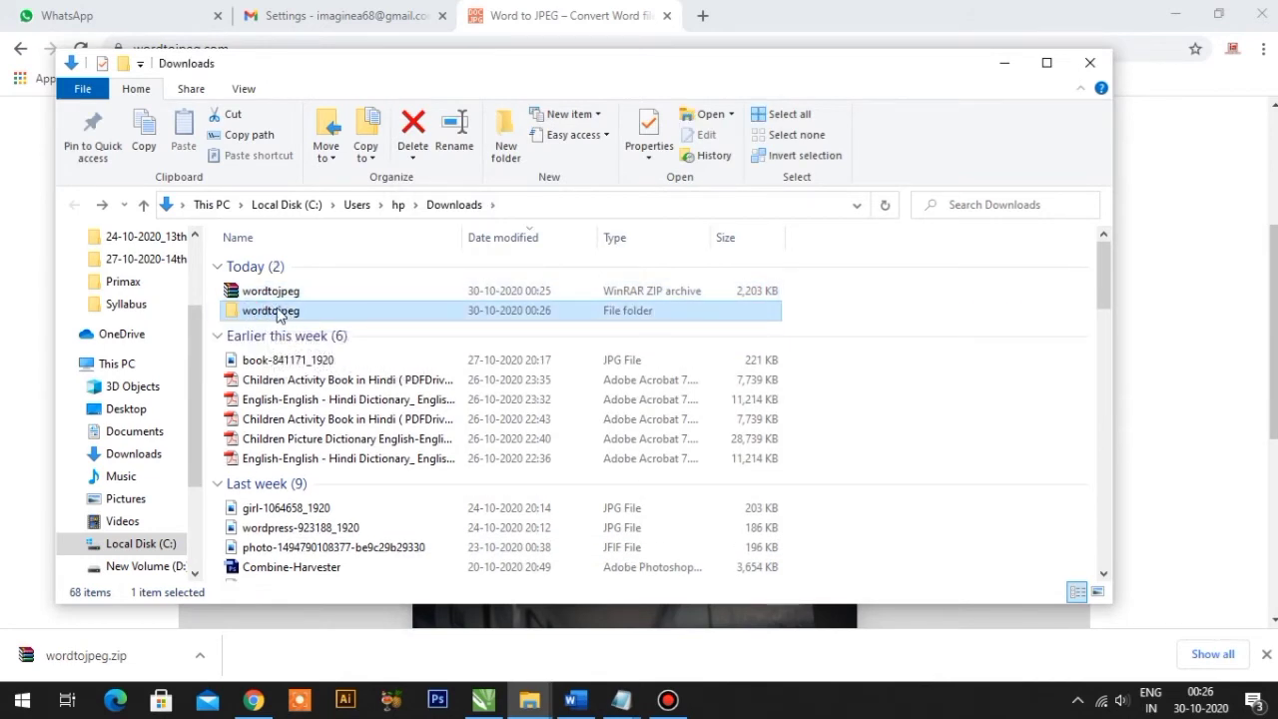
double_click(279, 314)
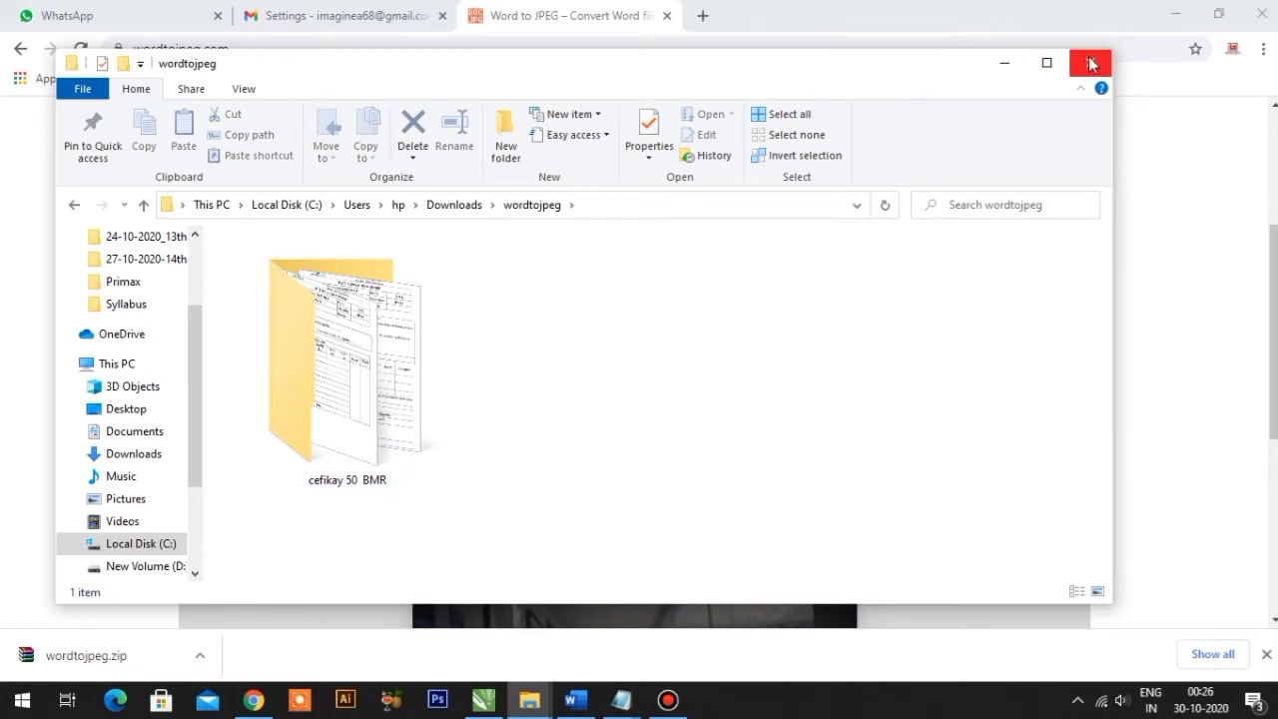
Maximize Explorer, show the cefikay 50 BMR folder as extra-large thumbnails, and open BMR-01
left_click(1060, 67)
double_click(315, 285)
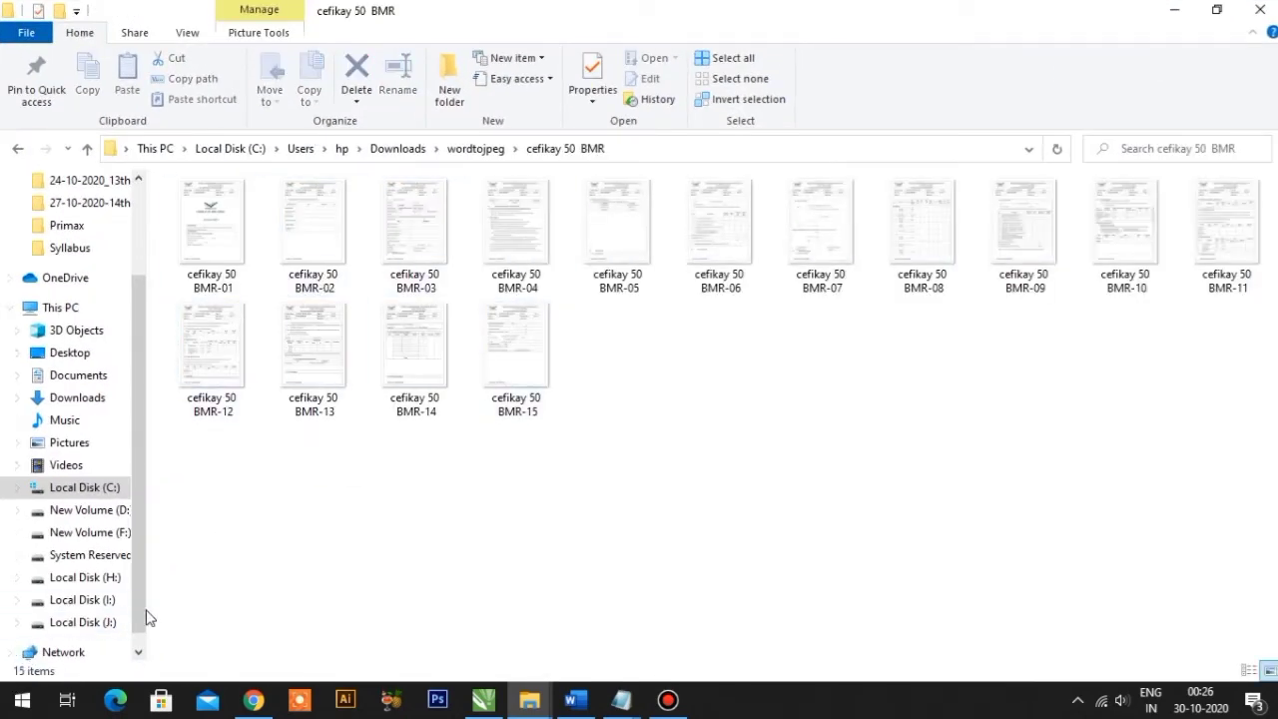
scroll(403, 358, "up", 1, "ctrl")
scroll(403, 357, "up", 1, "ctrl")
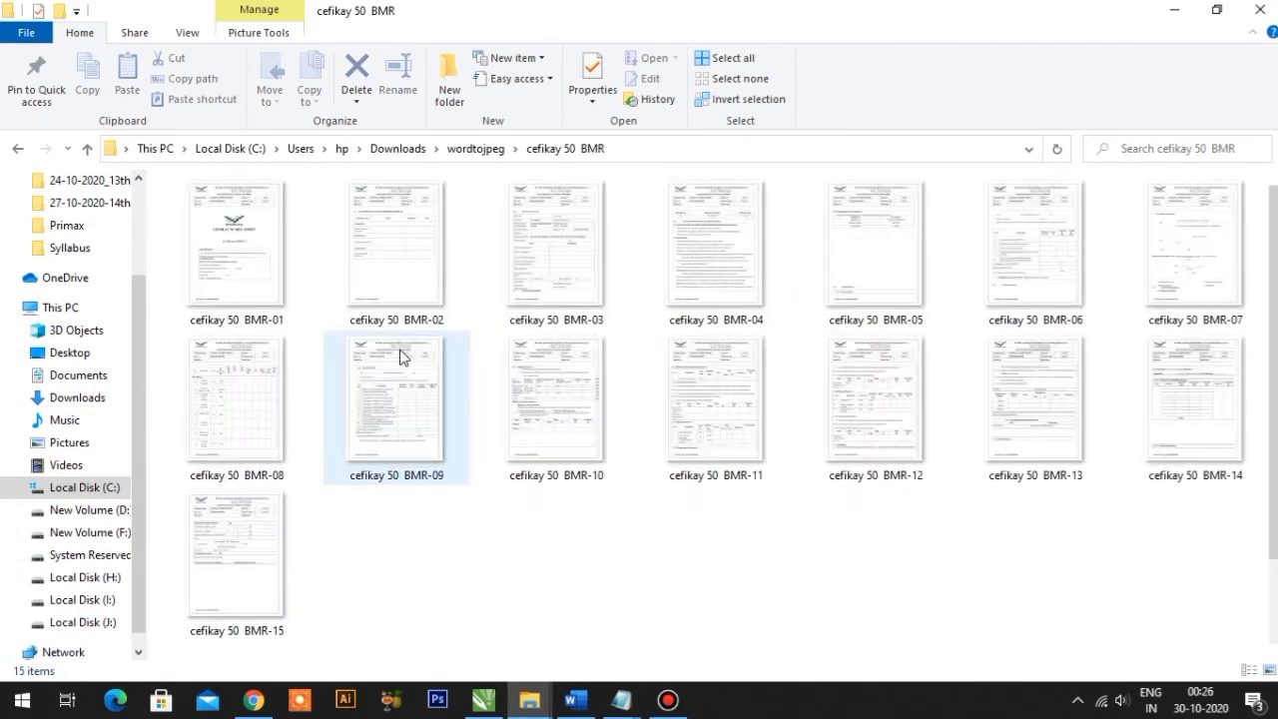
scroll(402, 357, "up", 2, "ctrl")
scroll(939, 371, "down", 2)
scroll(930, 378, "down", 5)
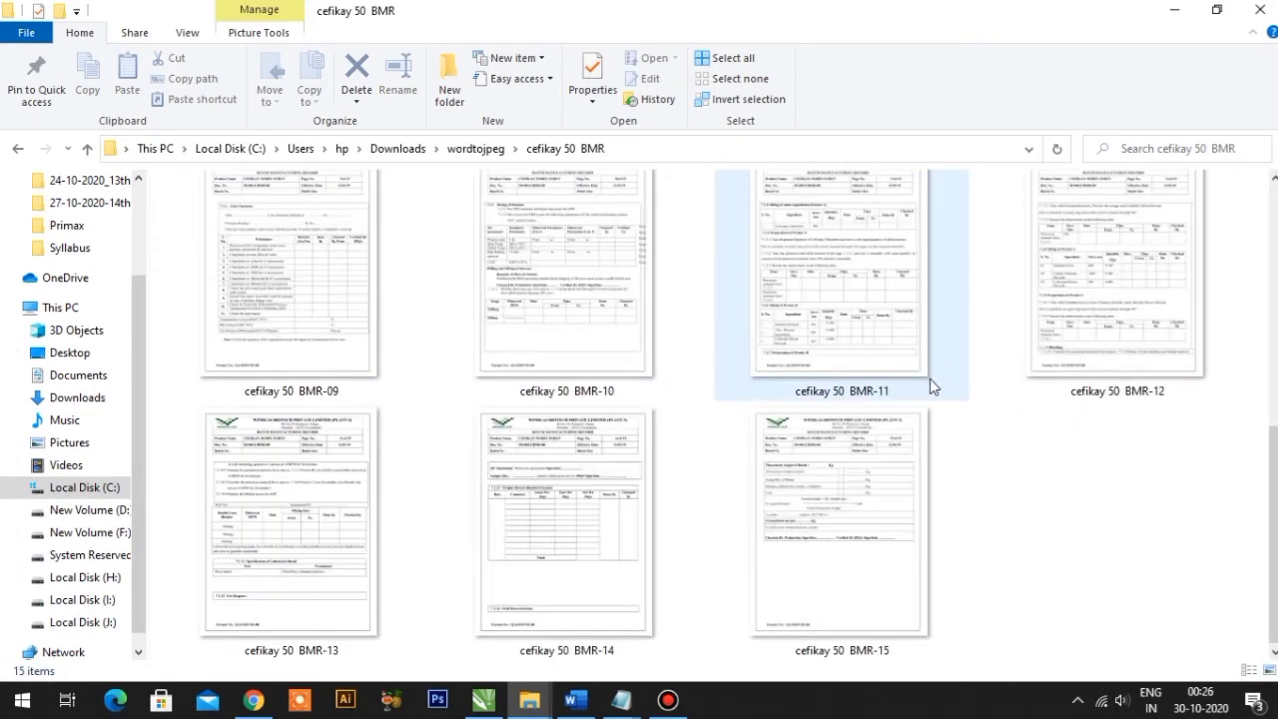
scroll(930, 378, "up", 7)
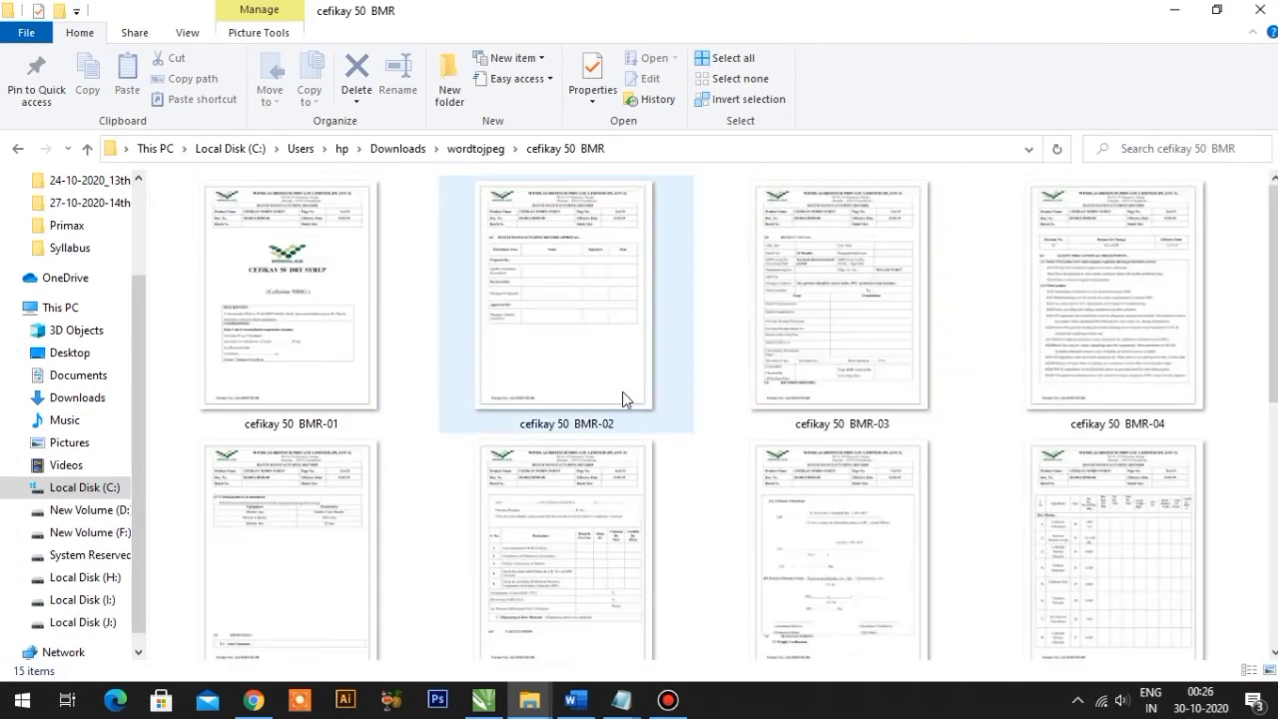
double_click(333, 300)
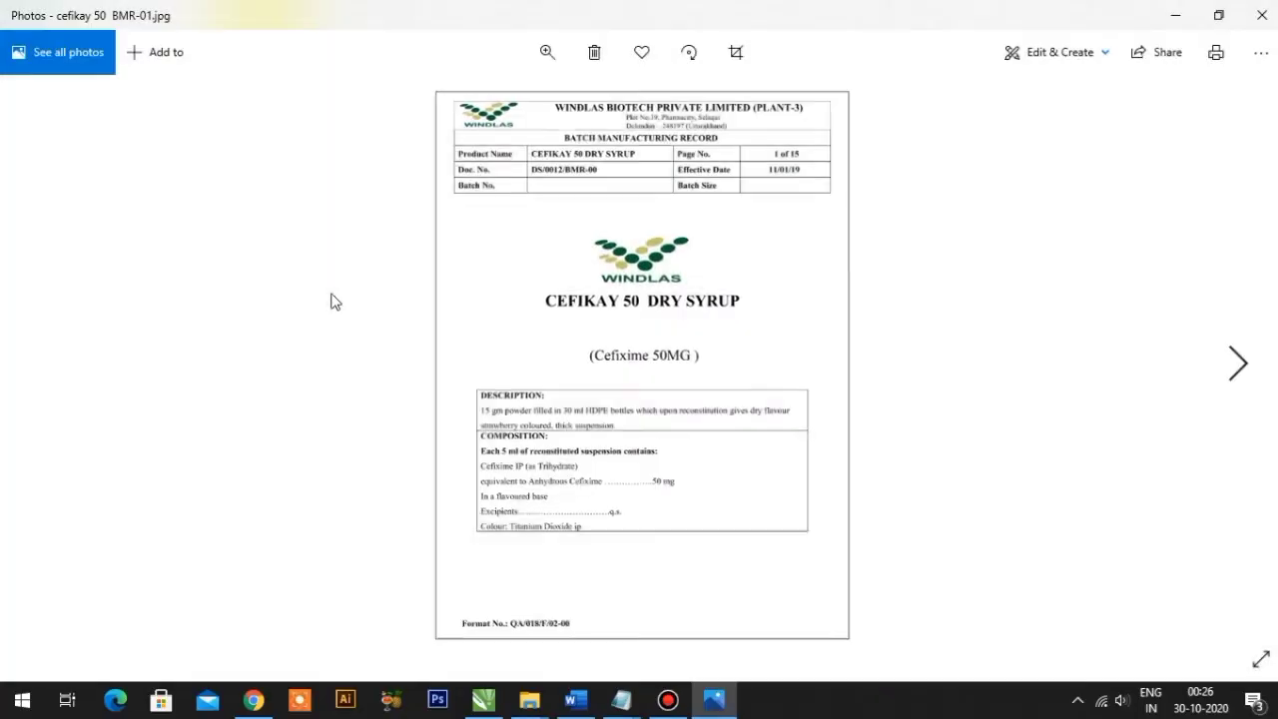
Page forward and back through the BMR page images
key("Right")
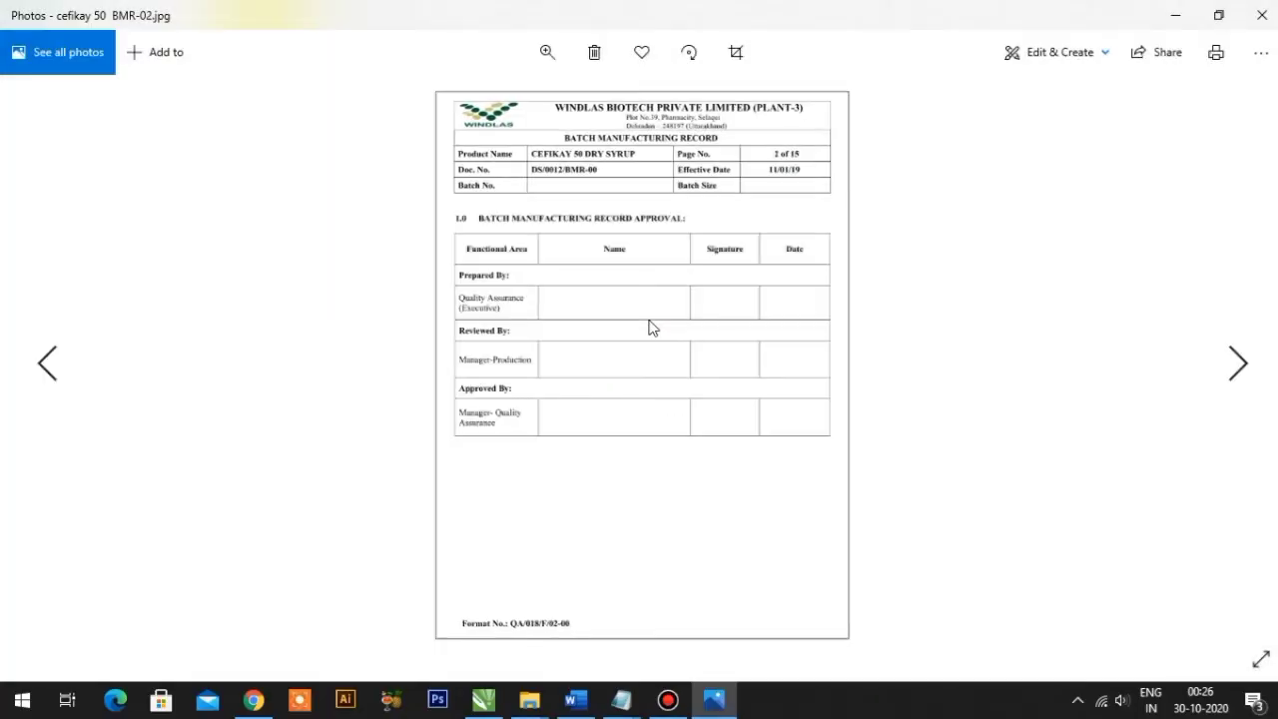
key("Right")
key("Right")
key("Right")
key("Right")
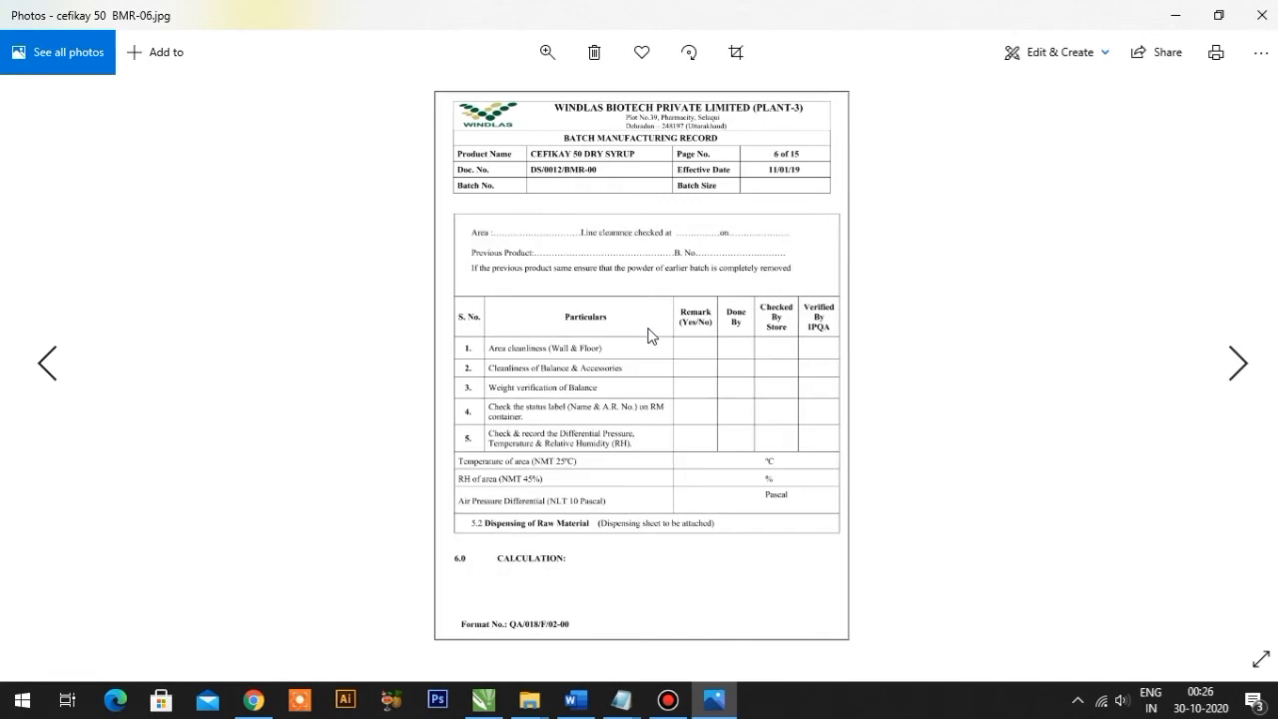
key("Right")
key("Right")
key("Right")
key("Left")
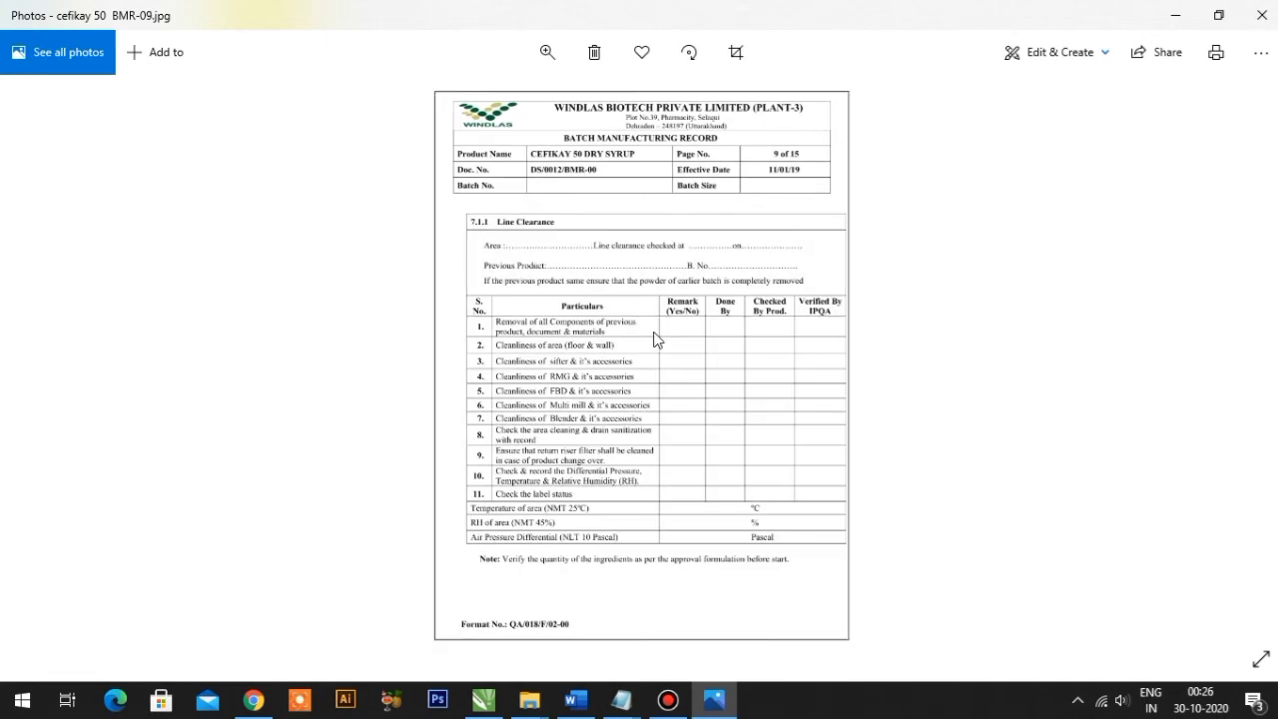
key("Left")
Zoom in on the page 7 Cefixime Trihydrate calculation, then zoom back out to the whole page
key("ctrl+plus")
key("ctrl+plus")
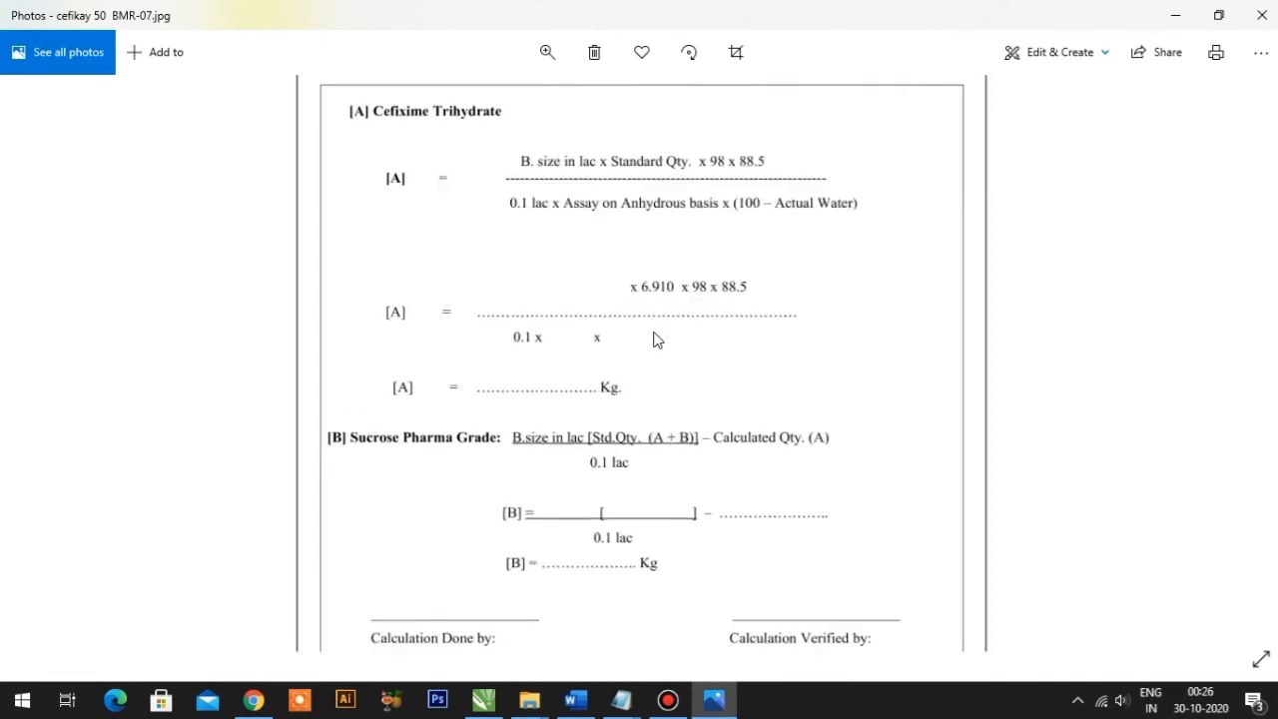
key("ctrl+plus")
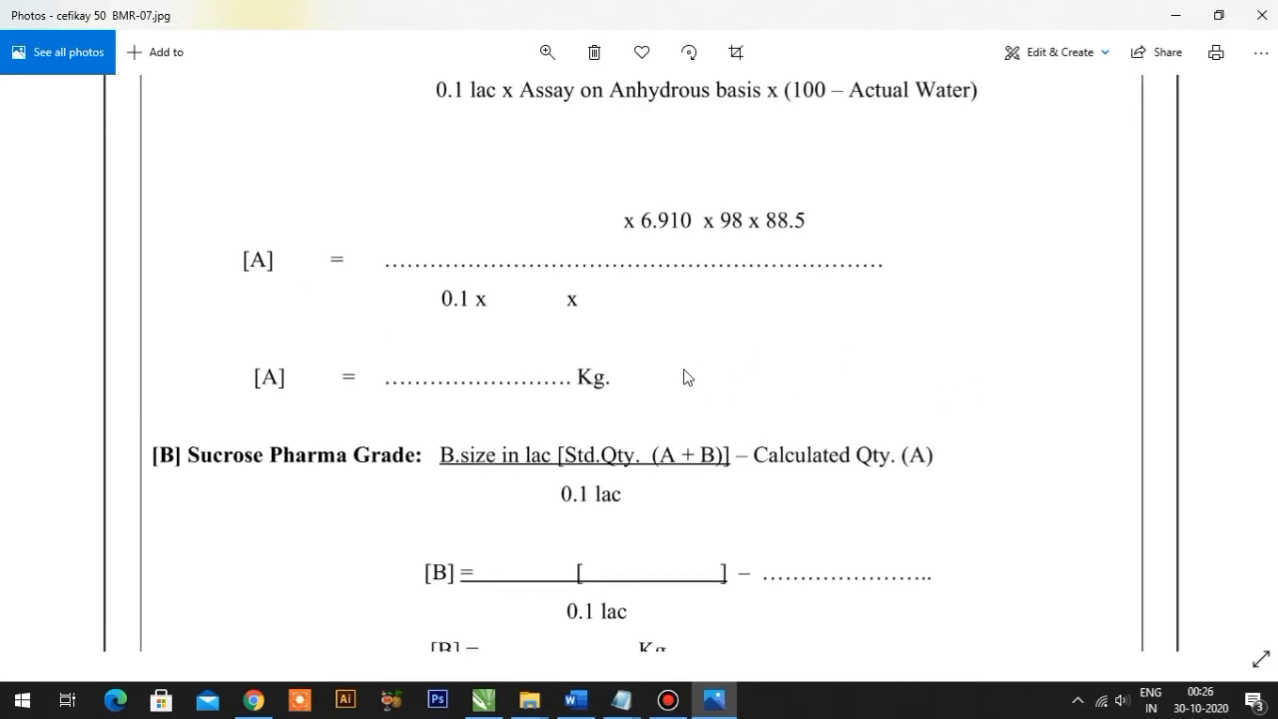
key("ctrl+minus")
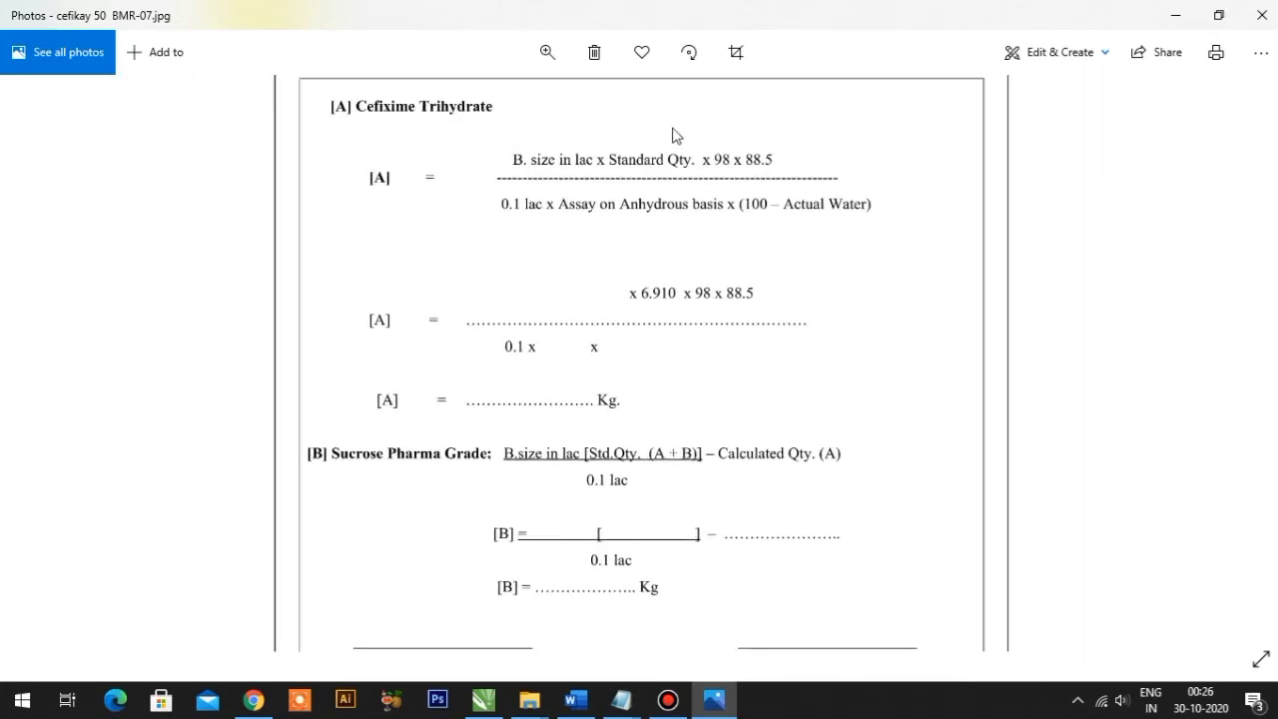
scroll(679, 200, "up", 2)
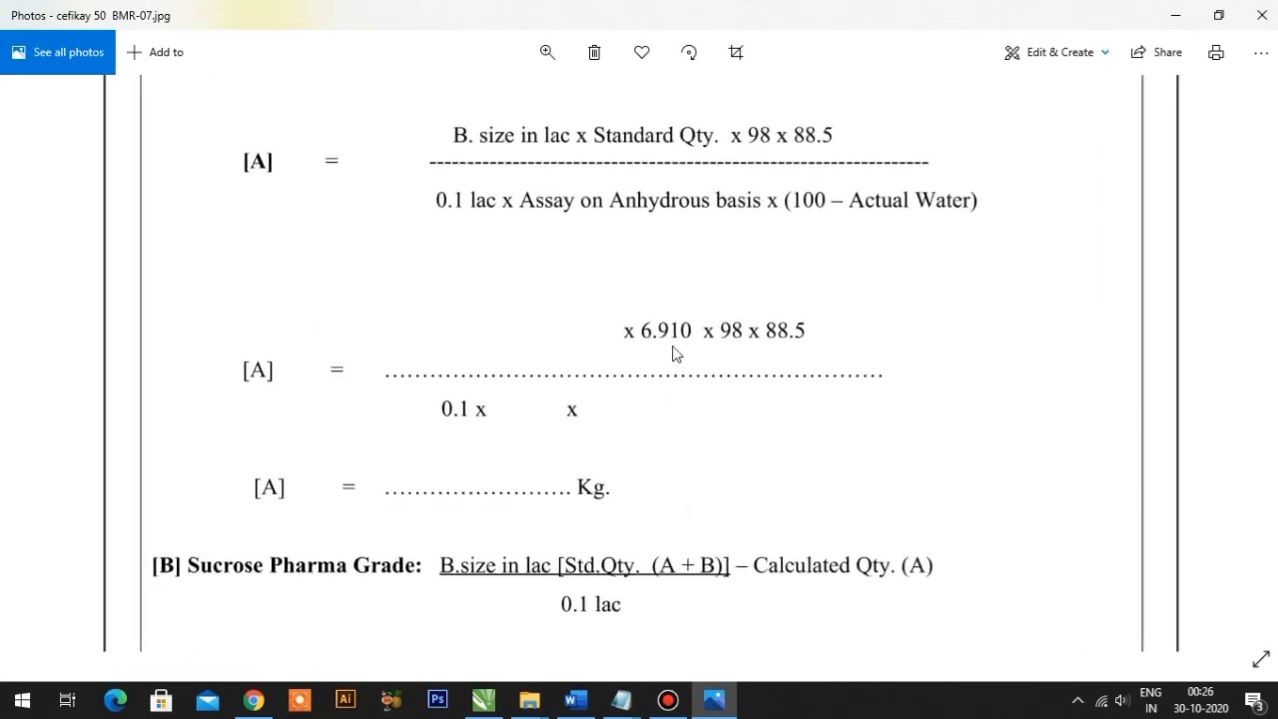
scroll(687, 354, "down", 5)
scroll(668, 433, "up", 5)
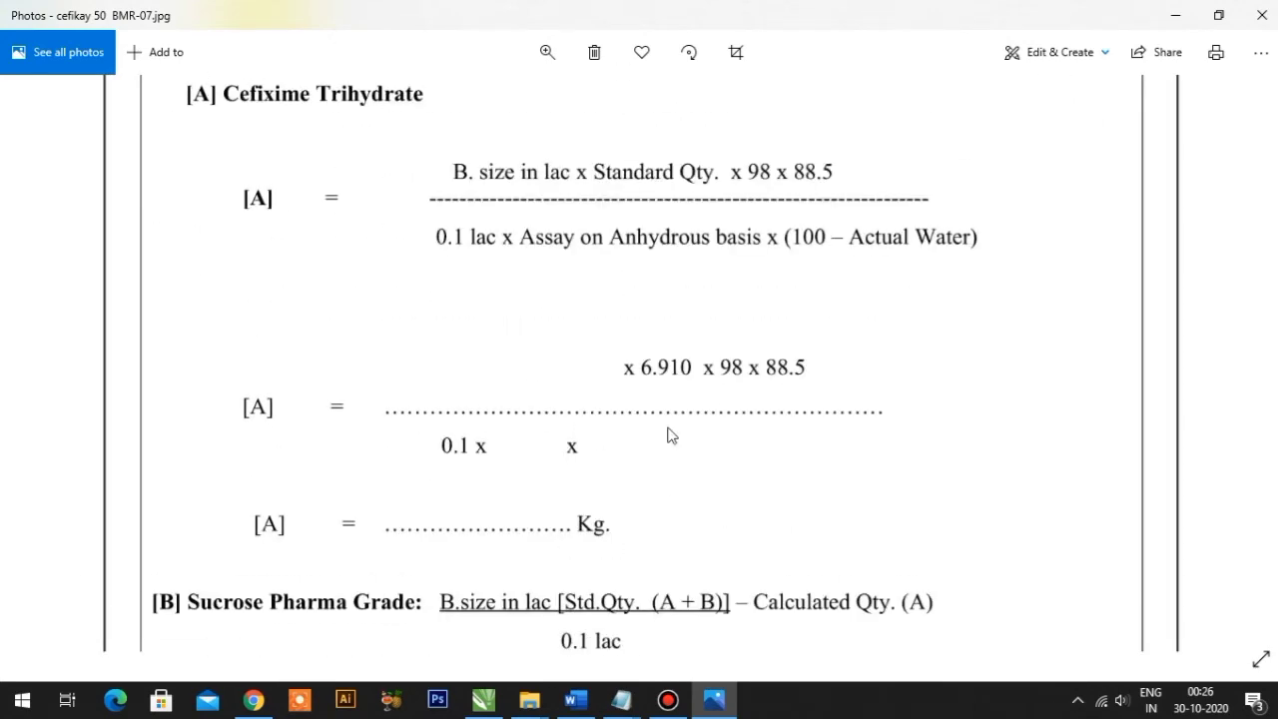
key("ctrl+minus")
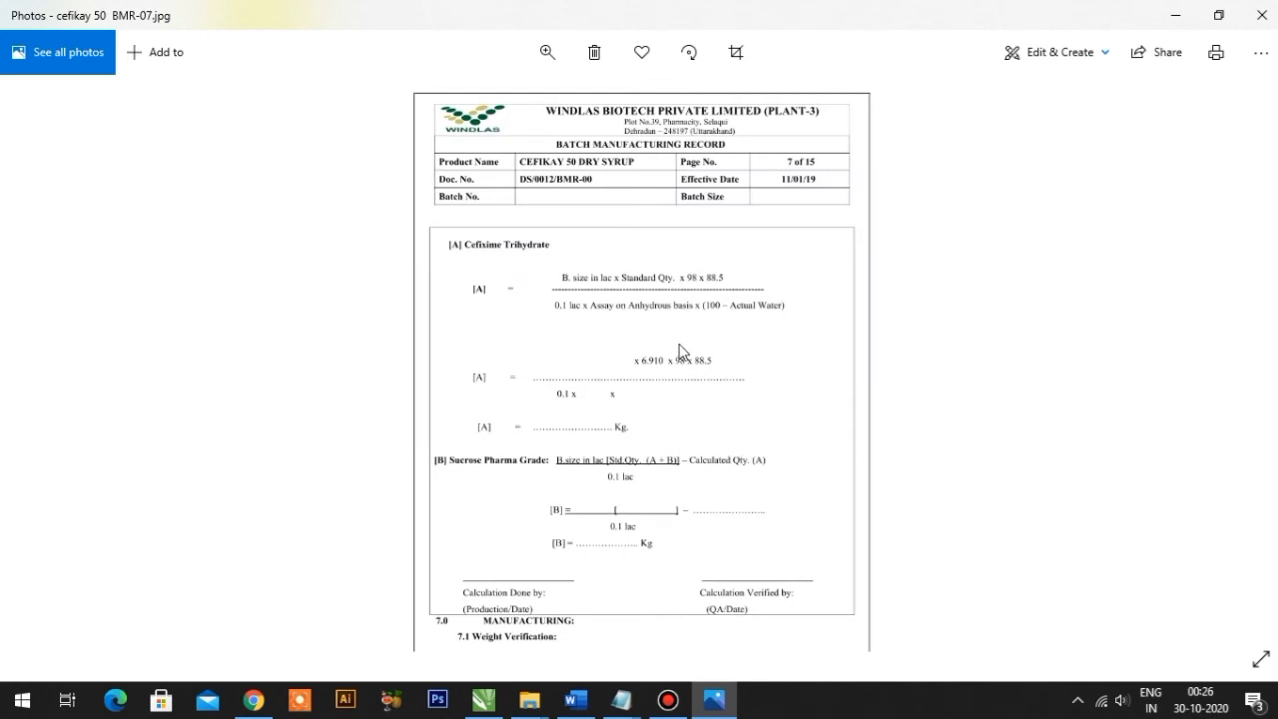
Reopen the images starting from BMR-02 and step through the following pages
left_click(1259, 15)
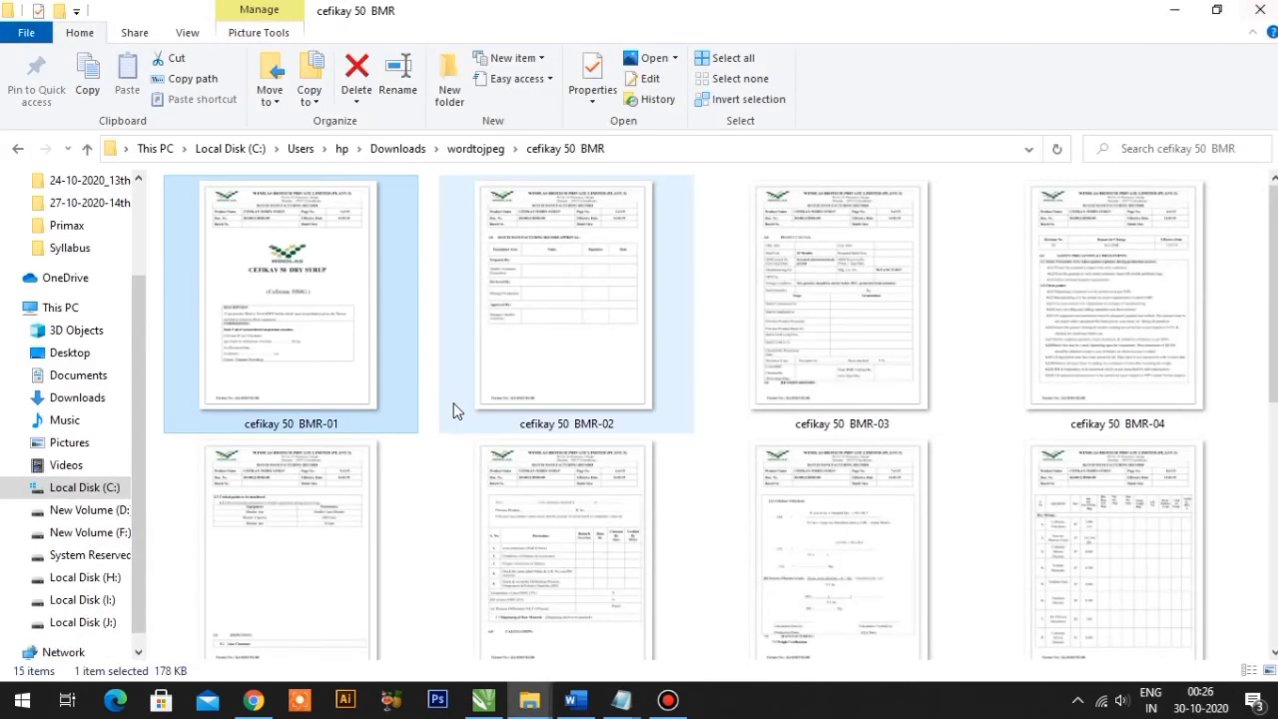
double_click(545, 317)
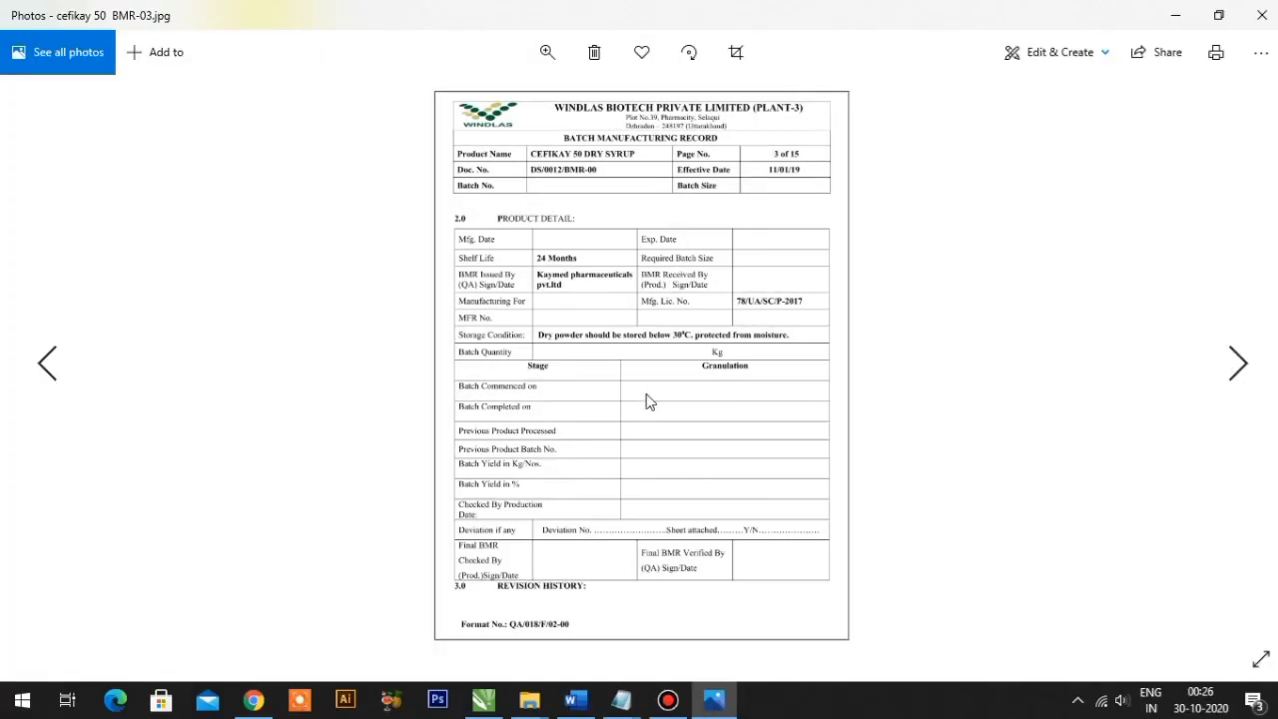
key("Right")
key("Right")
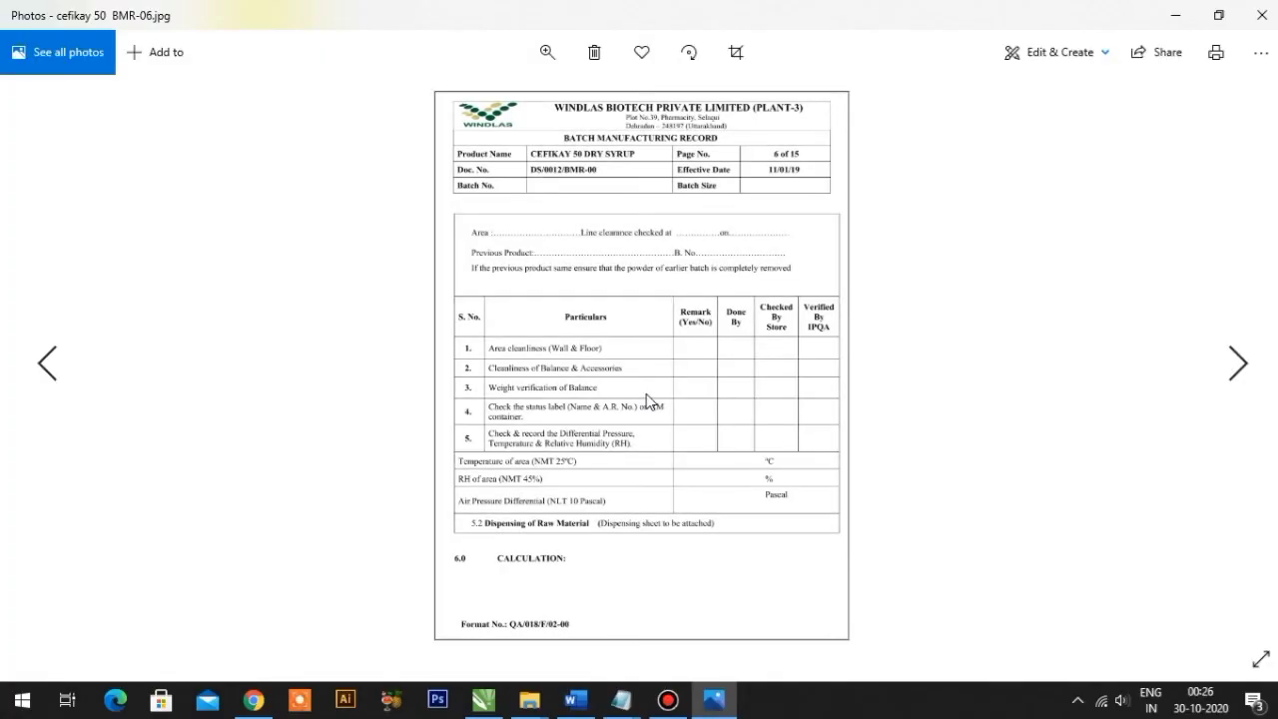
key("Right")
key("Right")
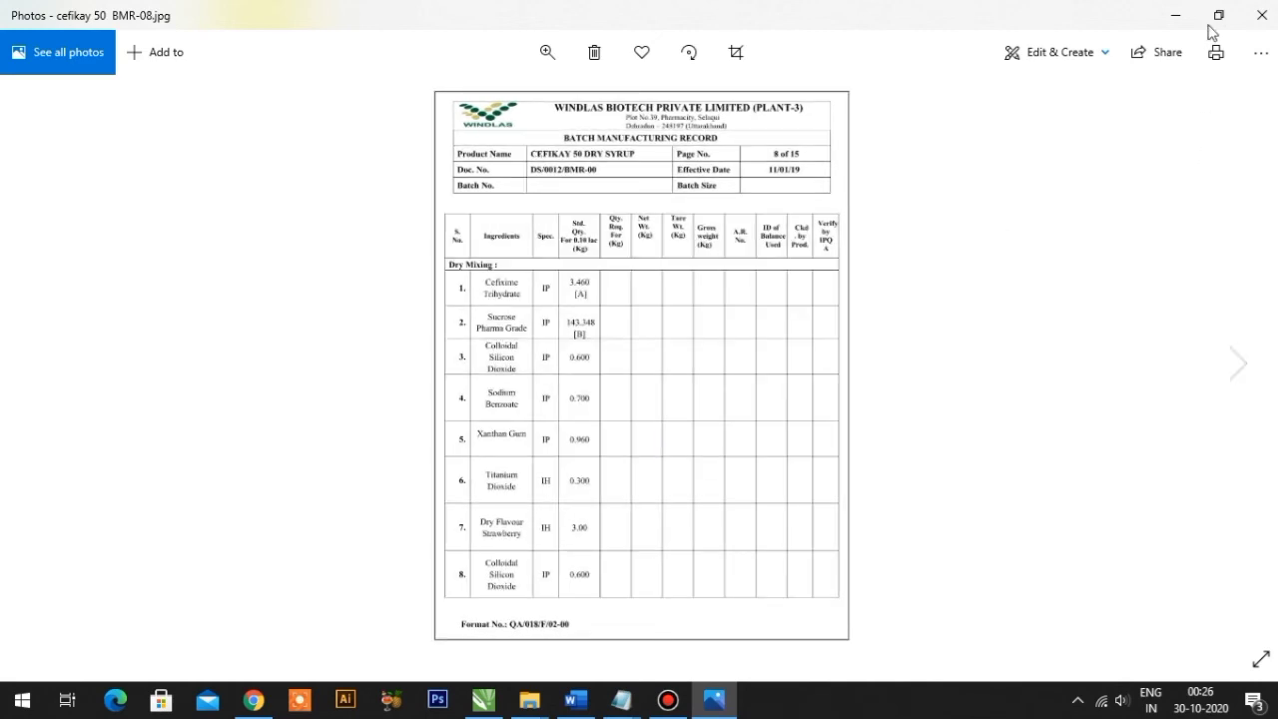
Minimize Photos and select the BMR-14 page image in the folder
left_click(1188, 10)
scroll(742, 542, "down", 5)
left_click(586, 490)
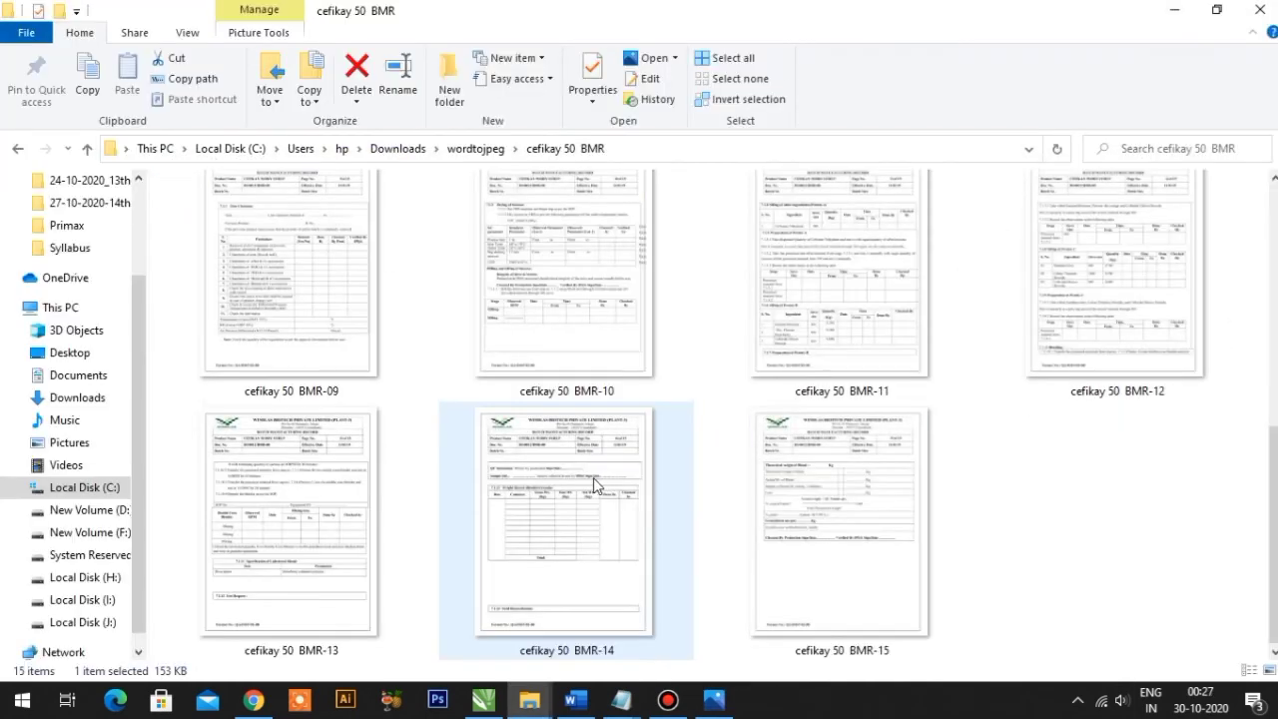
Restore the cefikay 50 BMR Word document from the taskbar
left_click(575, 699)
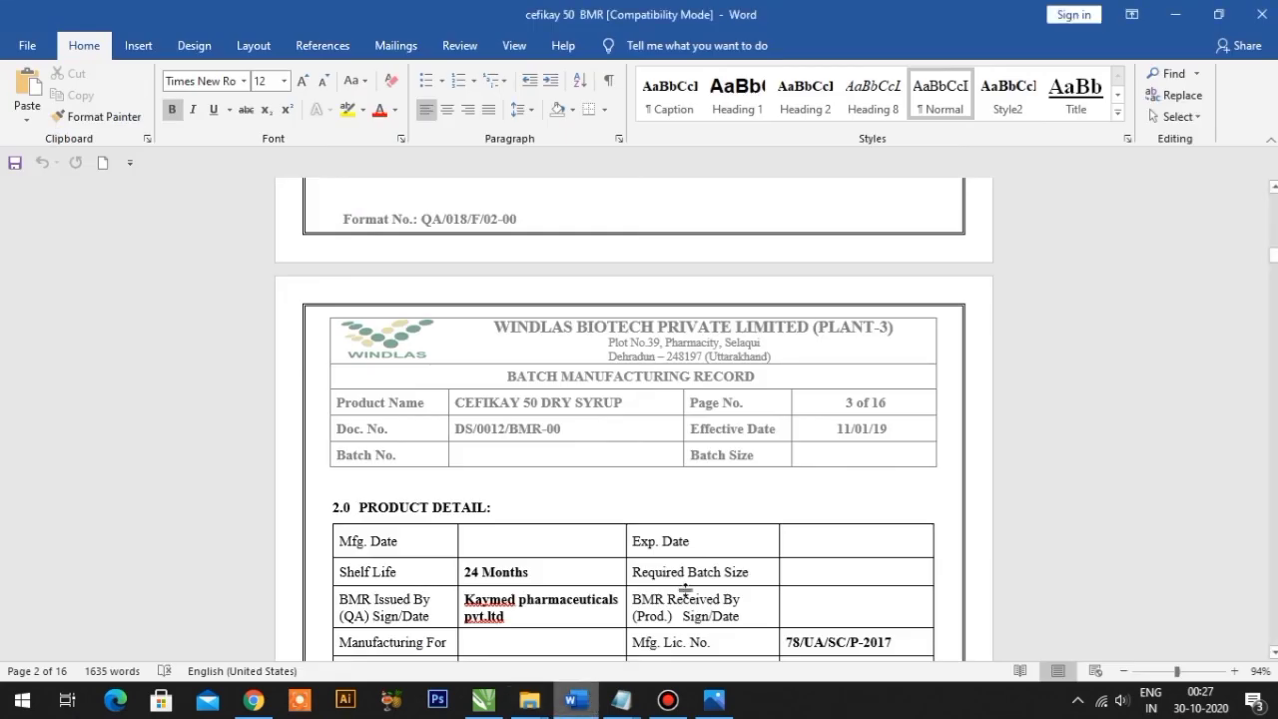